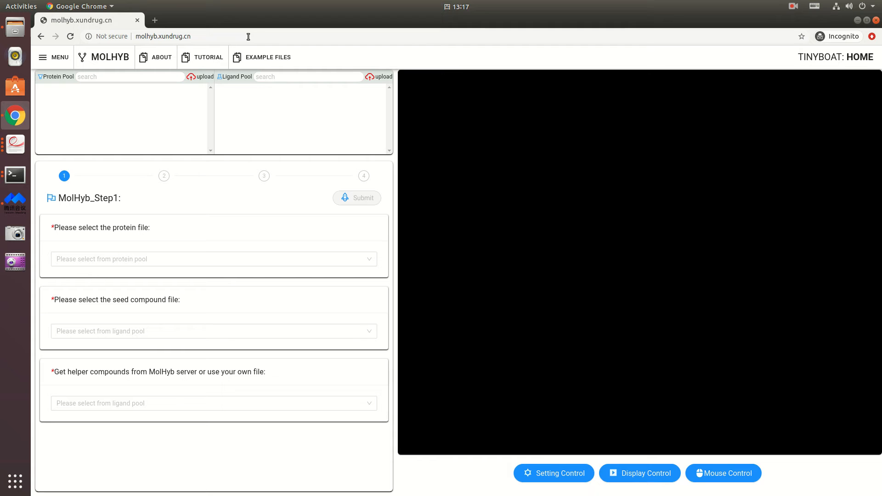
click(248, 36)
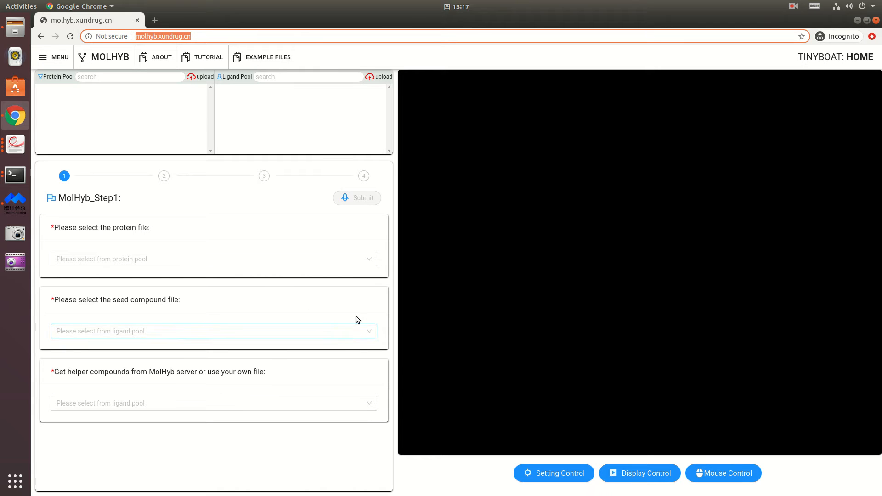
click(392, 294)
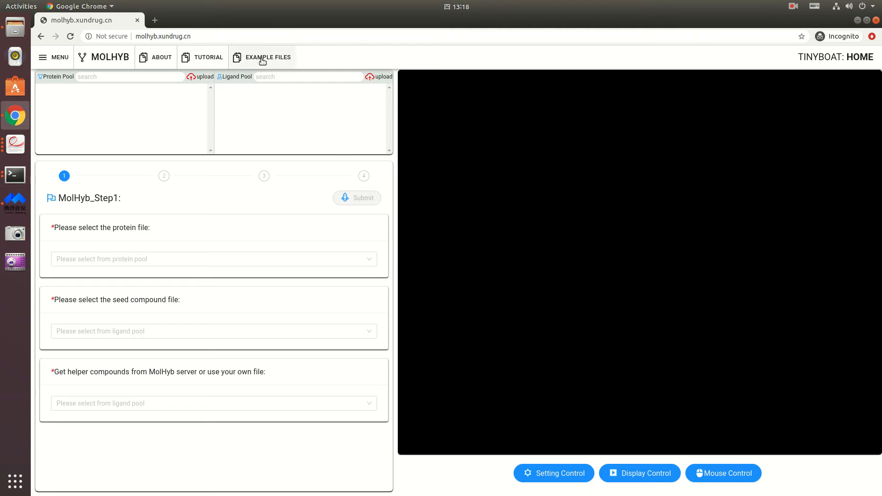
Look through the About page on molecular hybridization and open the tutorial on using MolHyb.
click(162, 61)
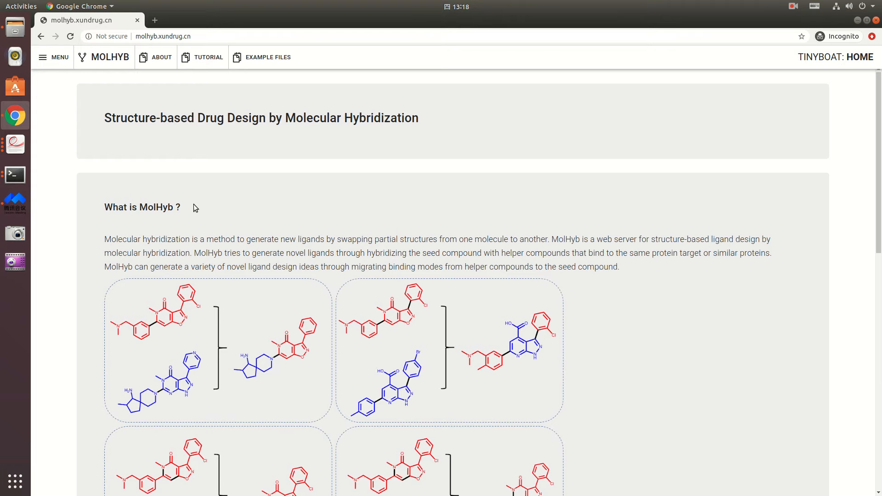
scroll(196, 230, down, 15)
scroll(196, 244, up, 6)
scroll(196, 247, up, 6)
click(211, 63)
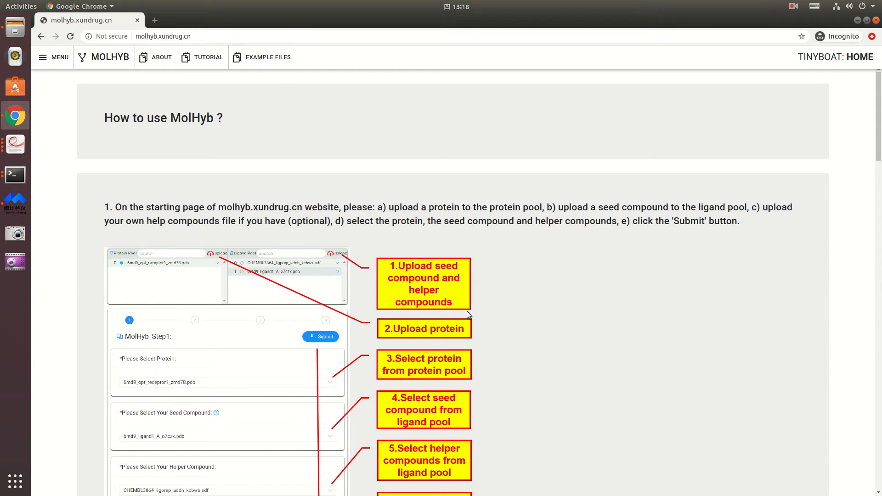
Open the example files page and save Protein_001 as 6md9_pro (2).pdb in the testmolhyb folder.
click(275, 59)
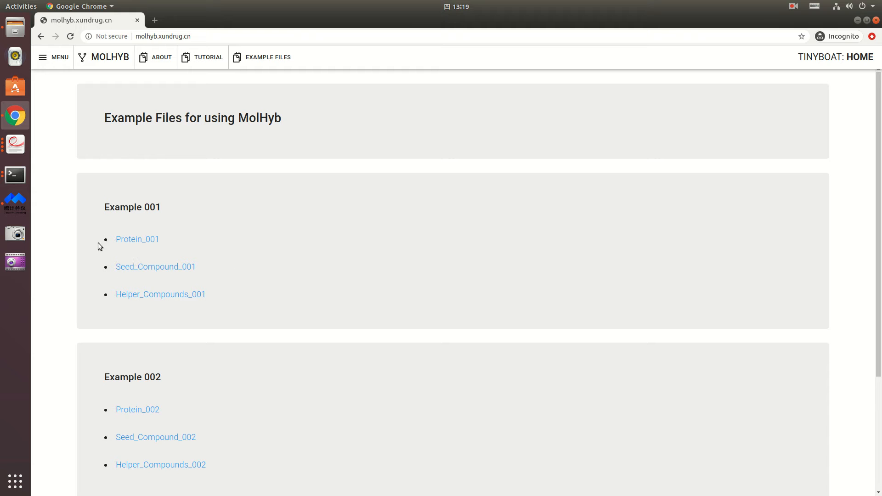
right_click(145, 242)
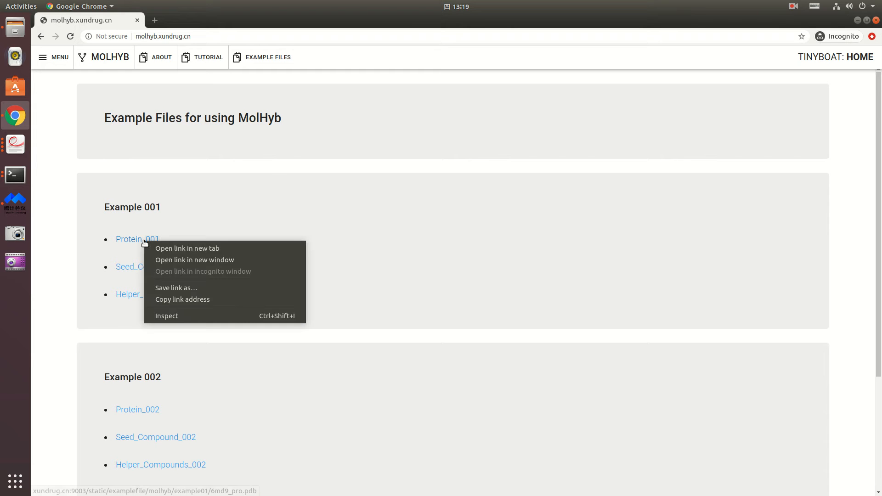
click(184, 289)
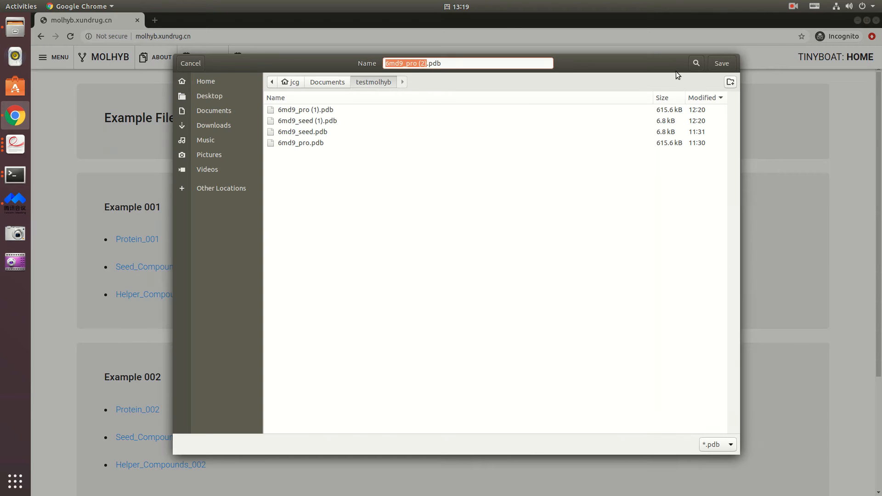
click(723, 64)
Save the Seed_Compound_001 example file as 6md9_seed (2).pdb in the testmolhyb folder.
right_click(174, 269)
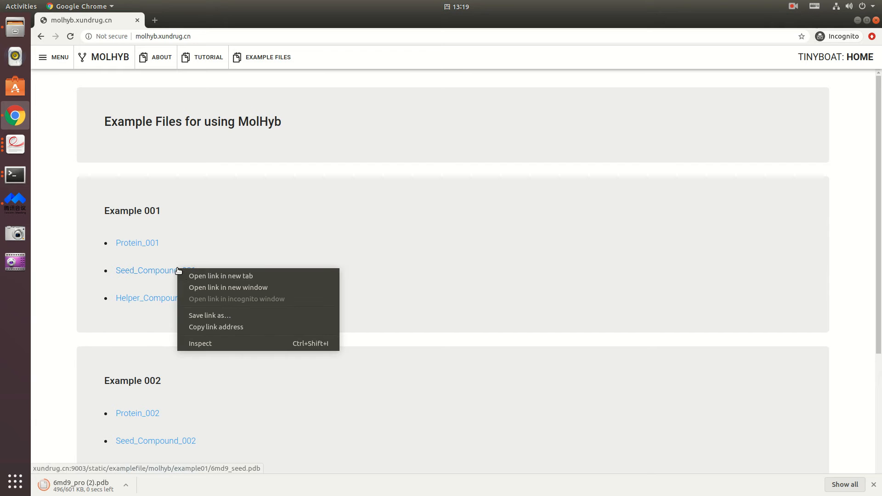
click(207, 318)
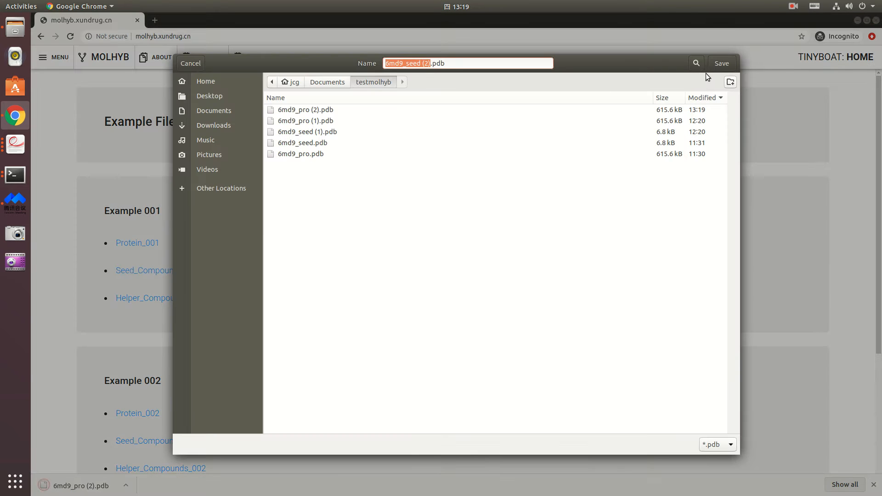
click(726, 67)
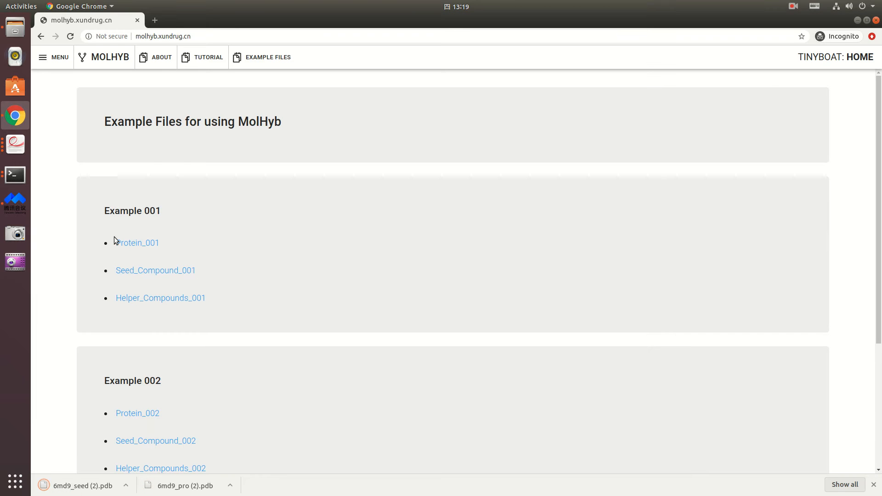
Save the Helper_Compounds_001 example file as 6md9_helper_compounds (2).sdf in the testmolhyb folder.
scroll(330, 260, down, 1)
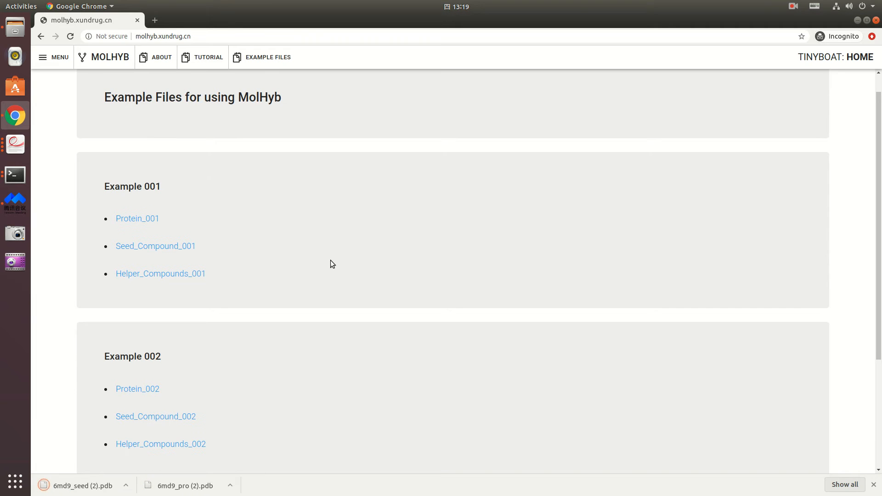
right_click(165, 275)
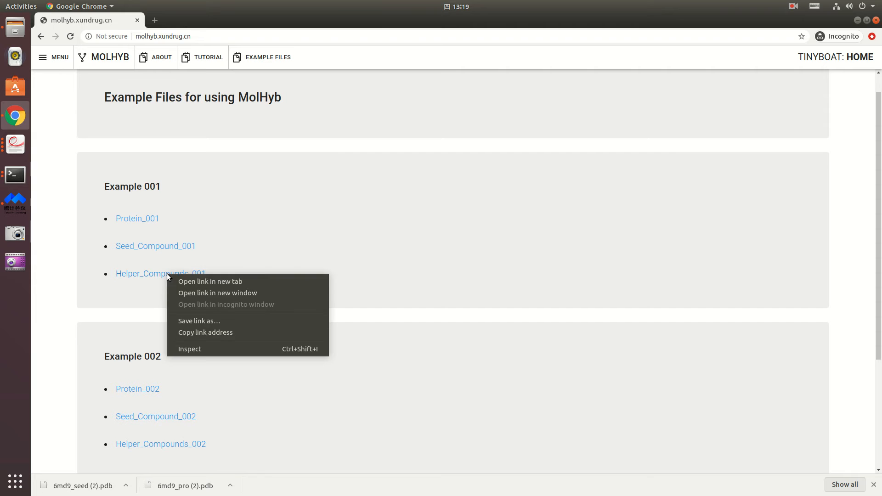
click(199, 322)
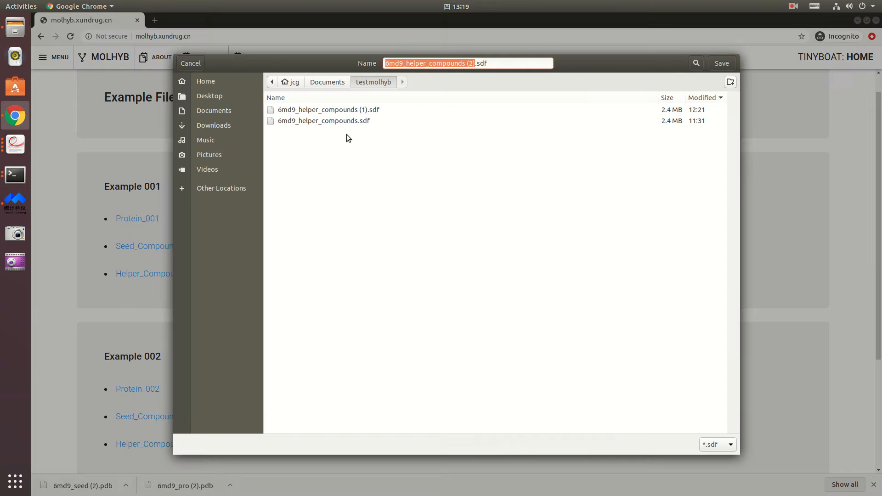
click(721, 67)
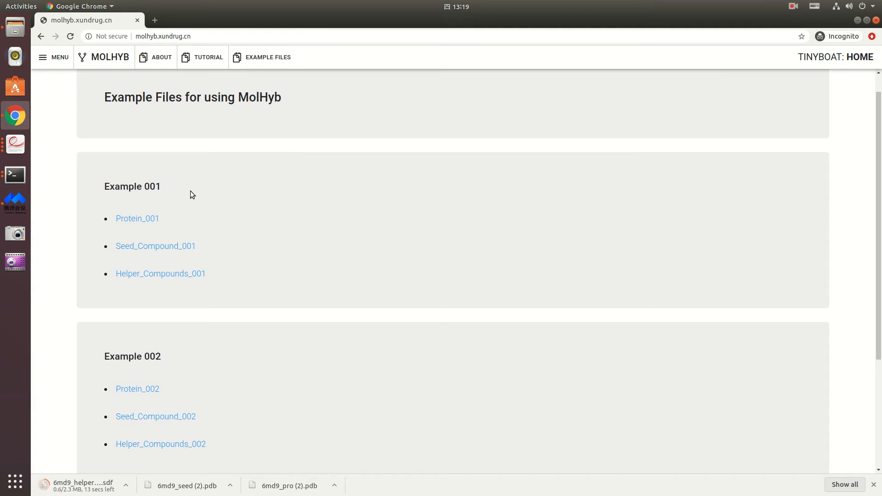
Return to the MolHyb job page and upload 6md9_pro.pdb from the testmolhyb folder to the protein pool.
click(113, 58)
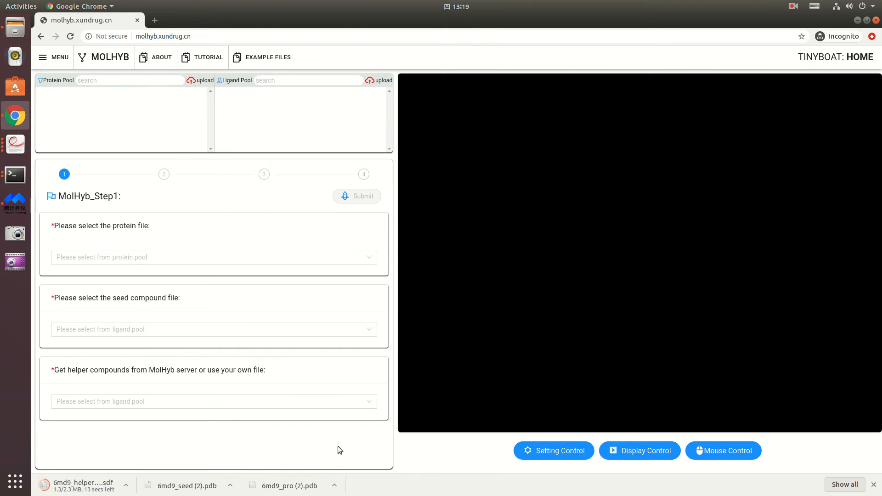
click(202, 80)
click(648, 208)
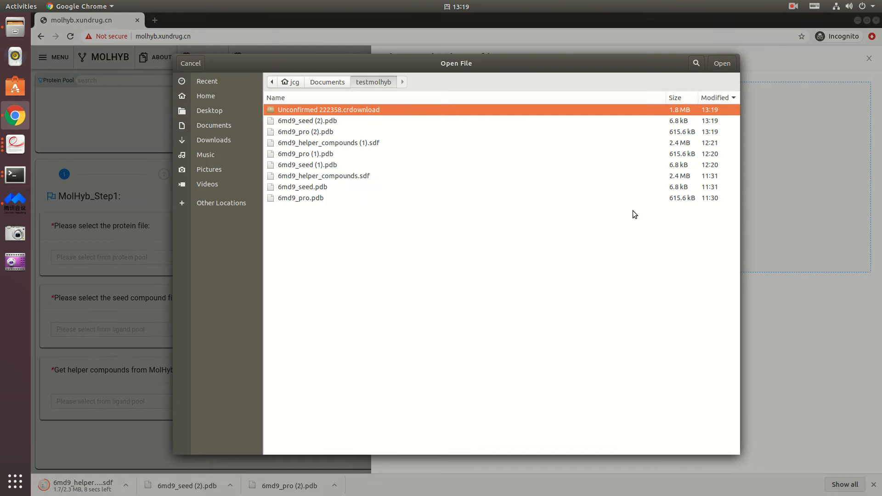
click(313, 199)
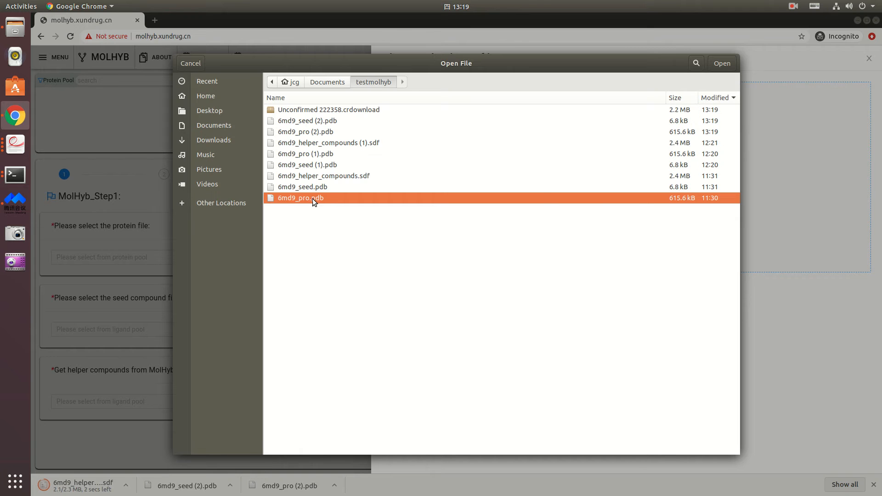
double_click(313, 199)
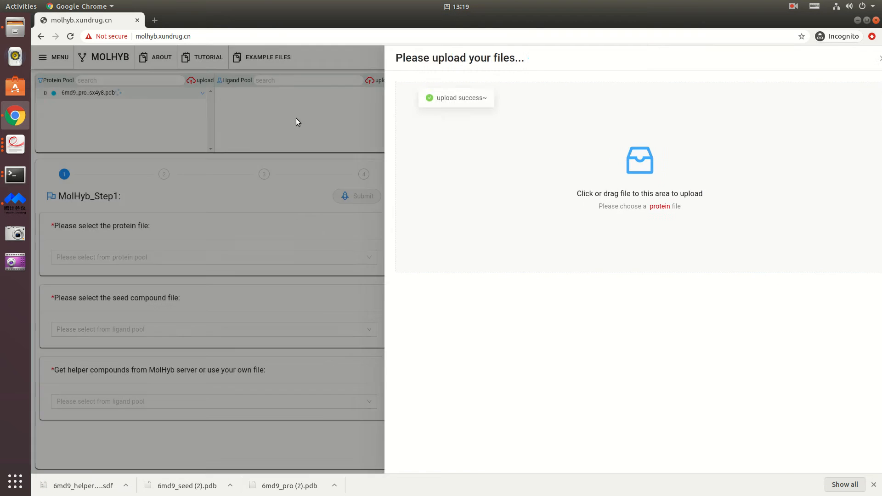
click(295, 121)
Upload 6md9_seed.pdb from the testmolhyb folder to the ligand pool.
click(383, 80)
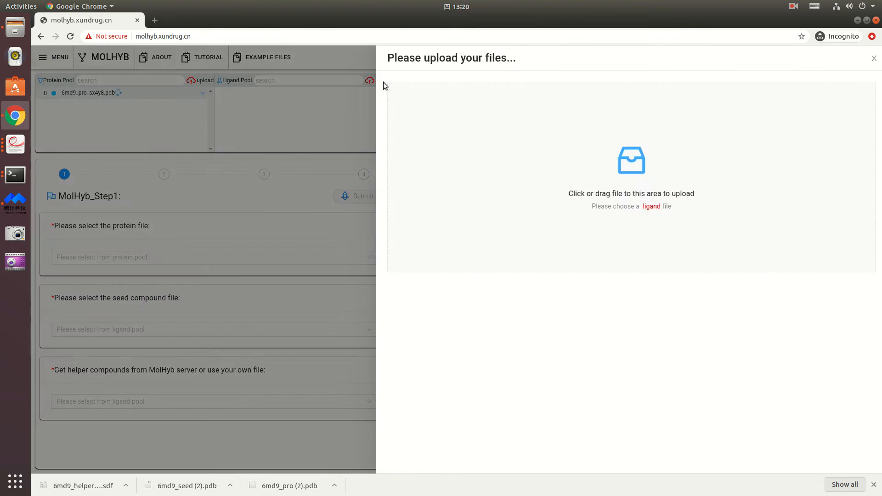
click(648, 211)
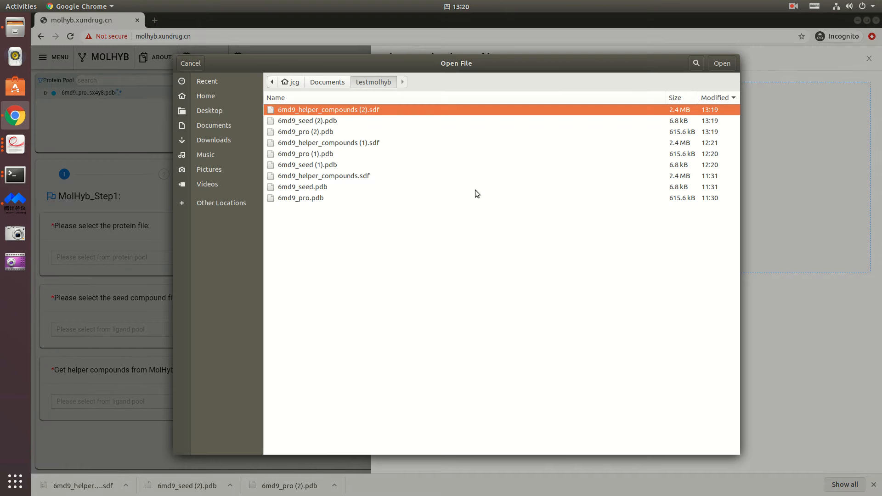
click(303, 188)
double_click(304, 187)
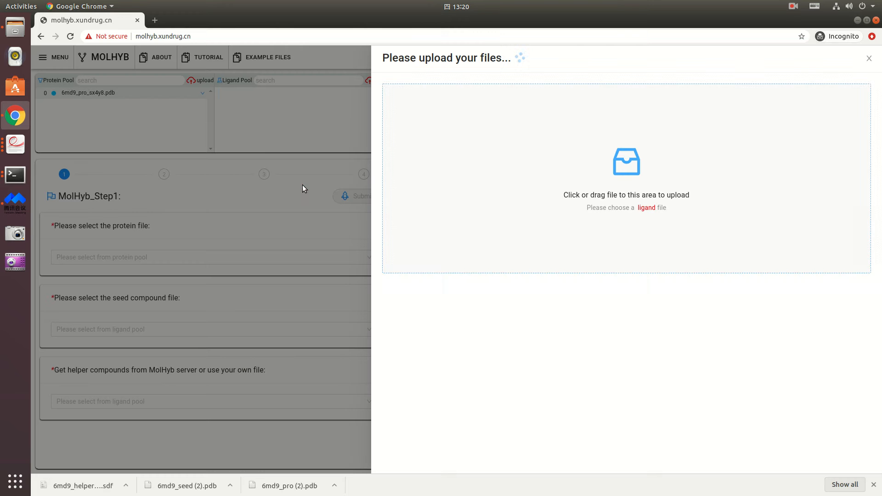
click(305, 121)
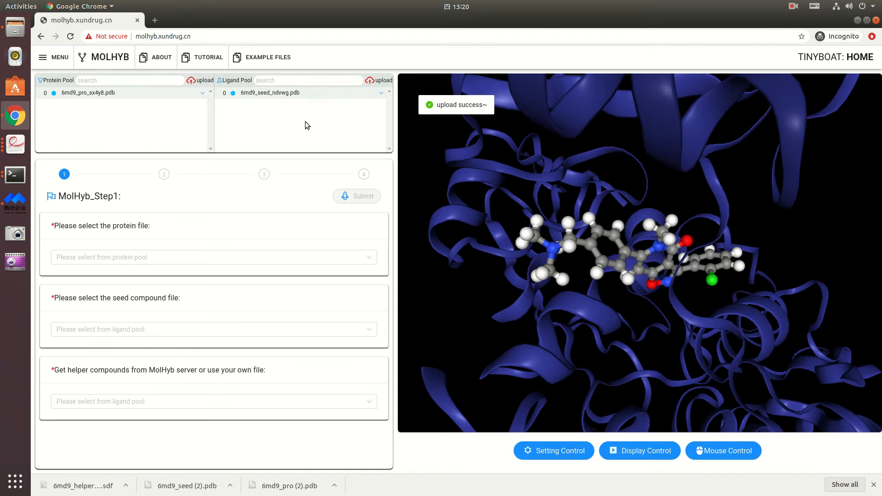
Set the uploaded 6md9_pro file as the protein and the uploaded 6md9_seed file as the seed compound.
click(191, 261)
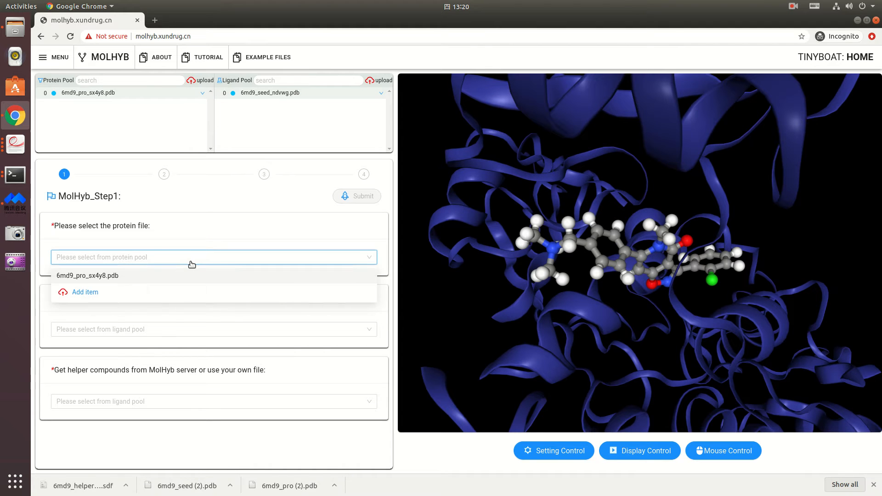
click(126, 278)
click(161, 331)
click(115, 349)
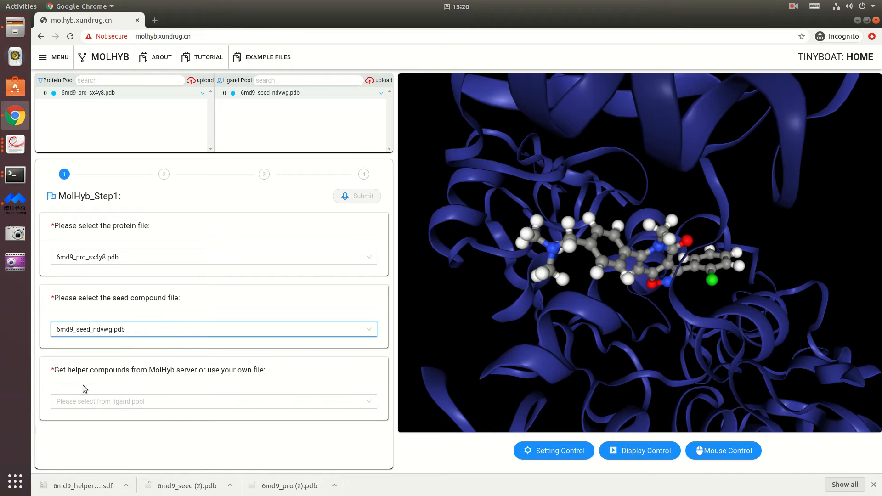
Choose helper_compounds_from_molhyb_server as the helper compound source and submit step 1 of the job.
click(92, 402)
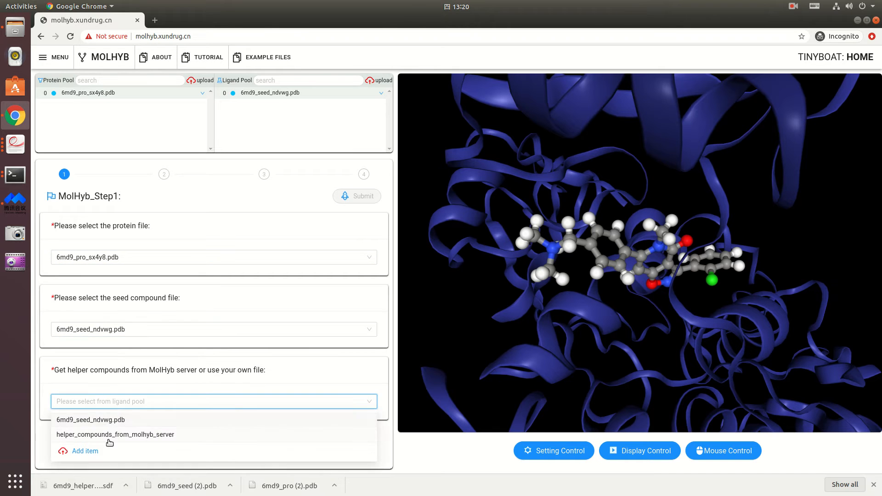
click(77, 438)
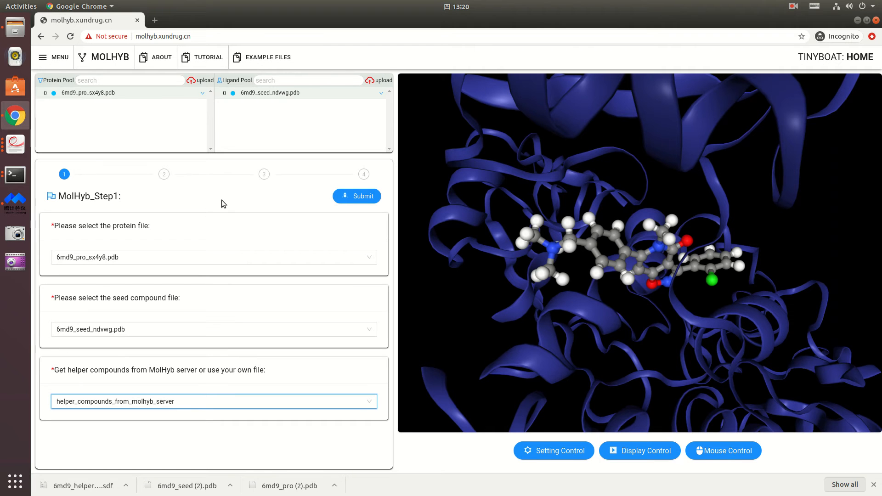
click(364, 197)
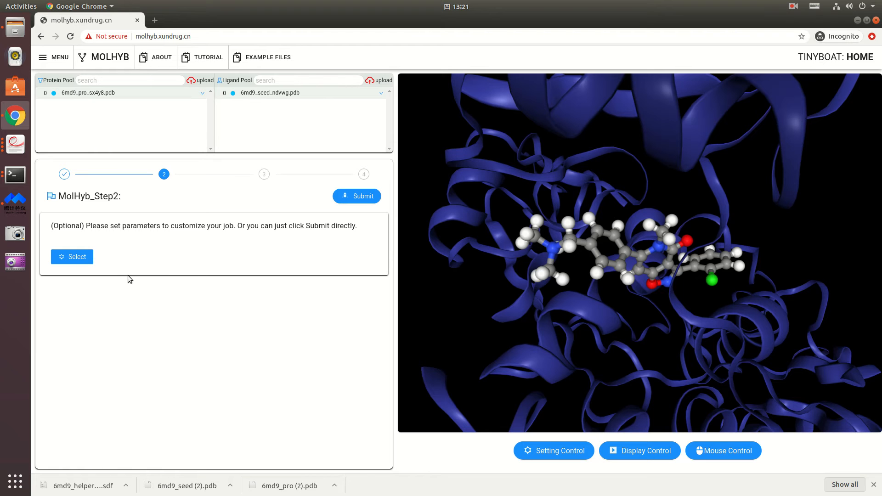
Try out the Helper_compound_source parameter in the optional job customization, and discard it without choosing a source.
click(78, 259)
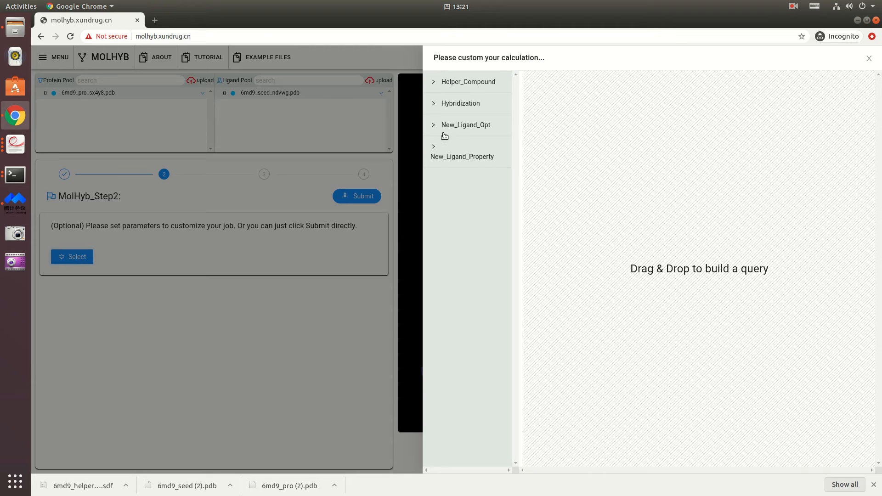
click(480, 87)
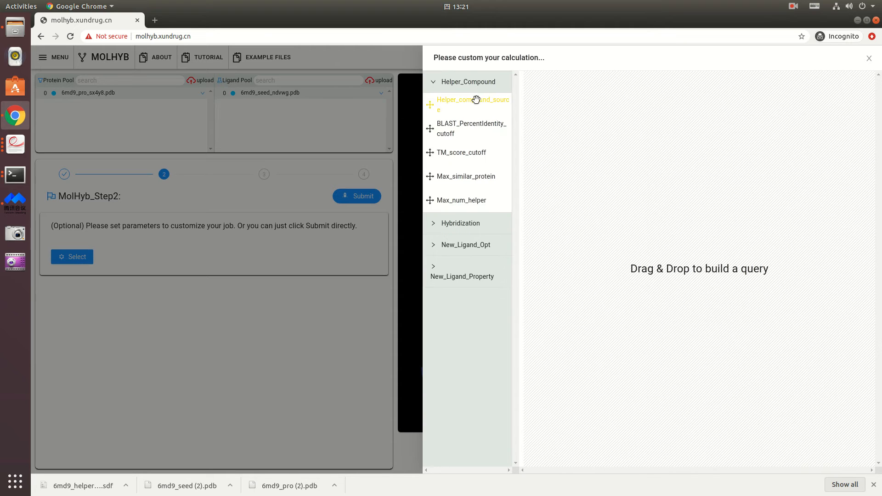
click(477, 105)
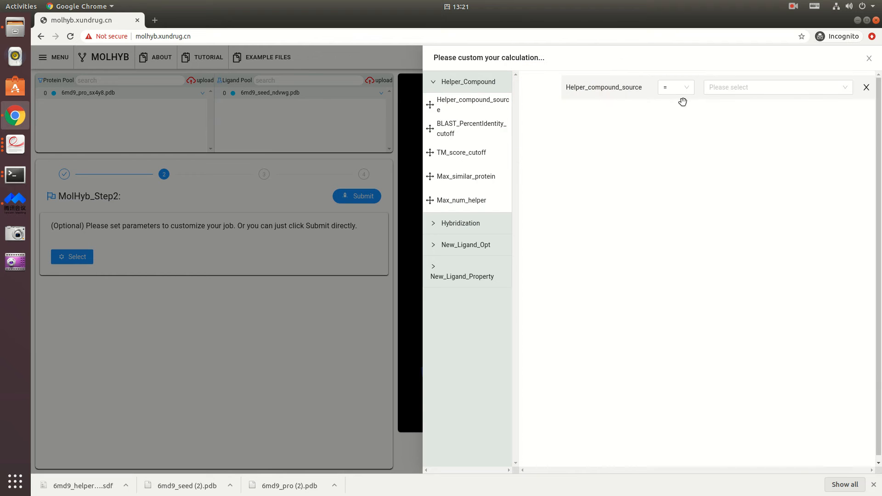
click(741, 88)
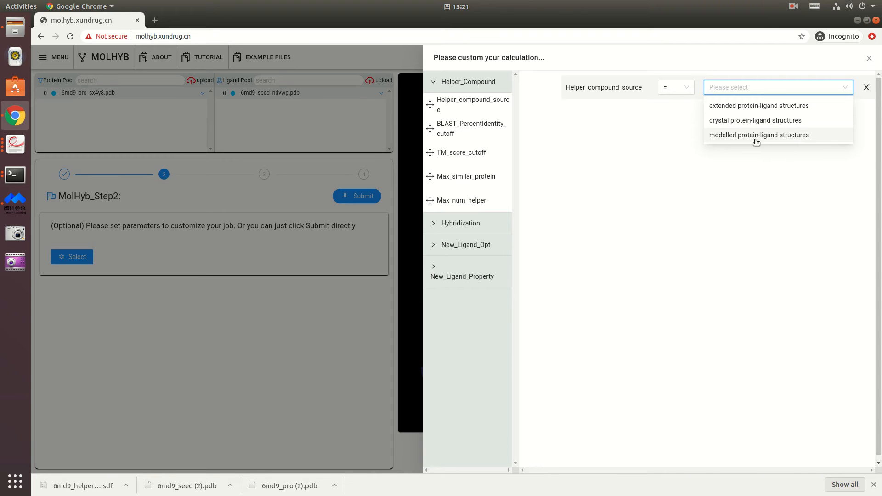
click(869, 88)
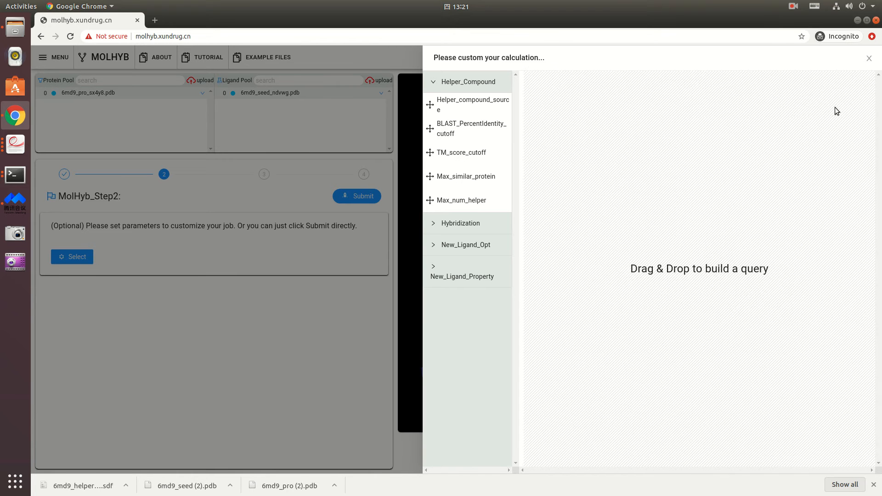
click(293, 307)
Submit step 2 without custom parameters and review the candidate seed compound groups to hybridize.
click(352, 201)
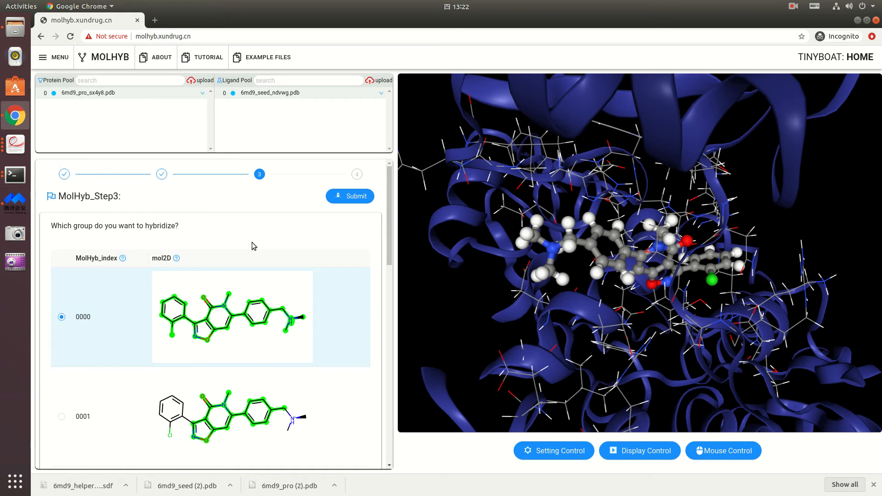
scroll(254, 246, down, 2)
scroll(292, 345, down, 2)
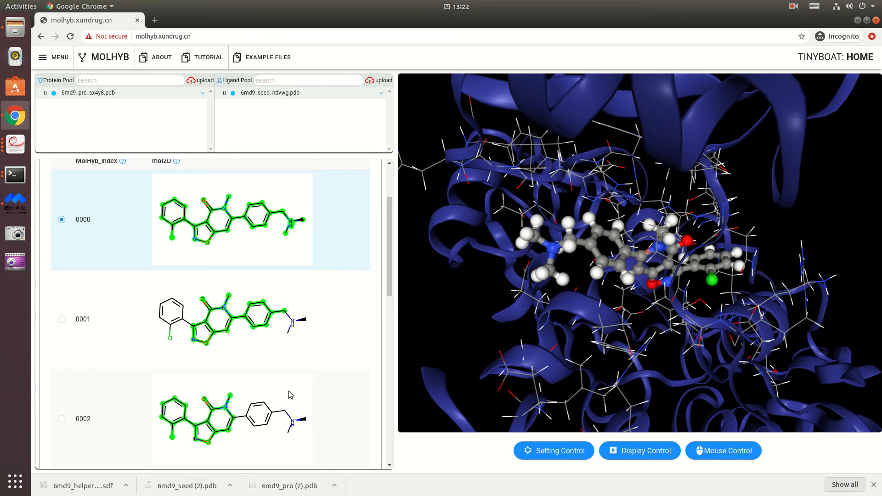
scroll(287, 367, up, 1)
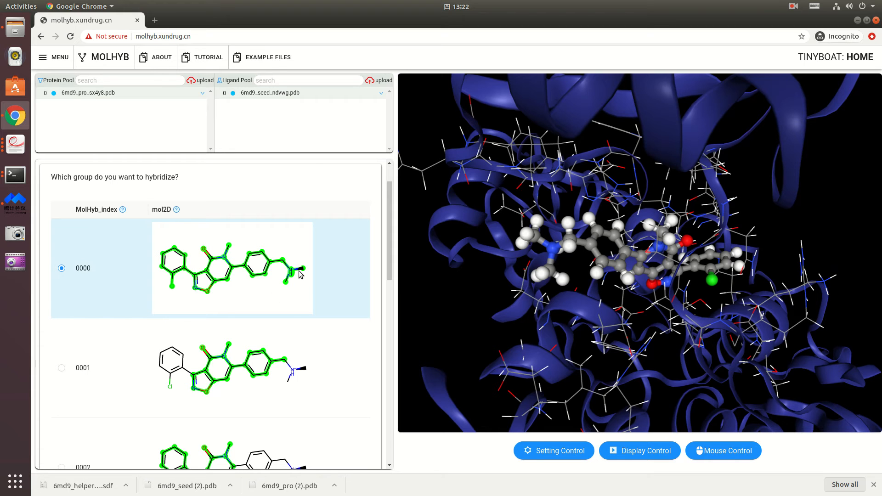
Submit step 3 with group 0000 as the group to hybridize and look through the hybridization results.
scroll(299, 275, up, 1)
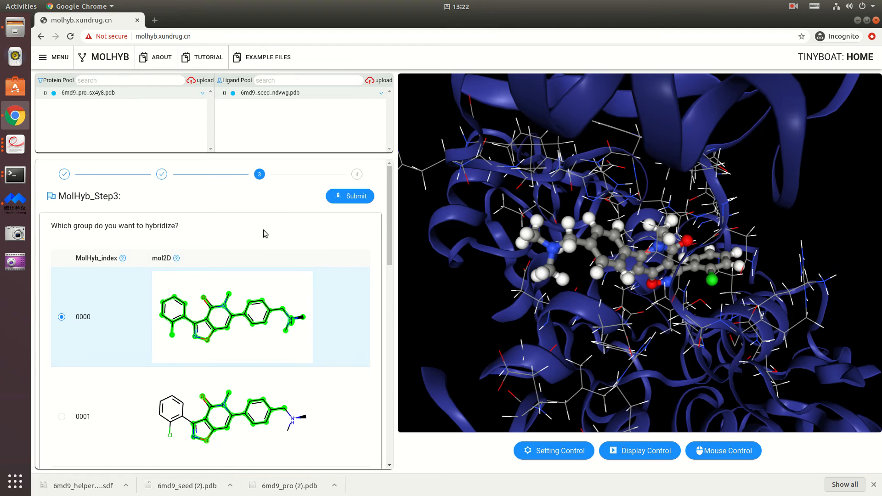
click(361, 199)
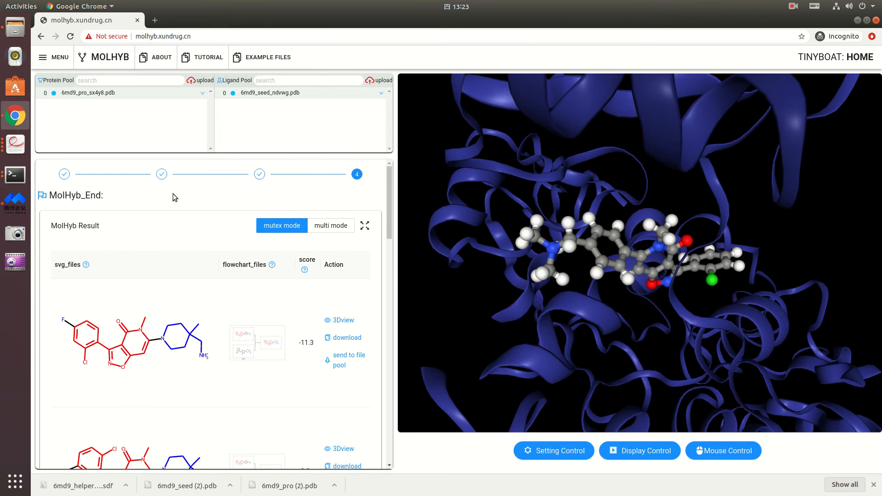
scroll(171, 266, down, 1)
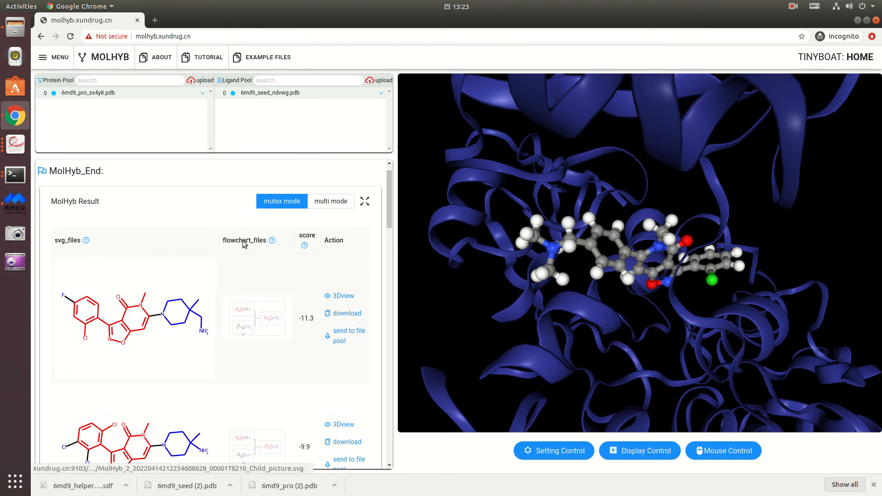
drag(391, 201, 391, 213)
scroll(132, 302, down, 4)
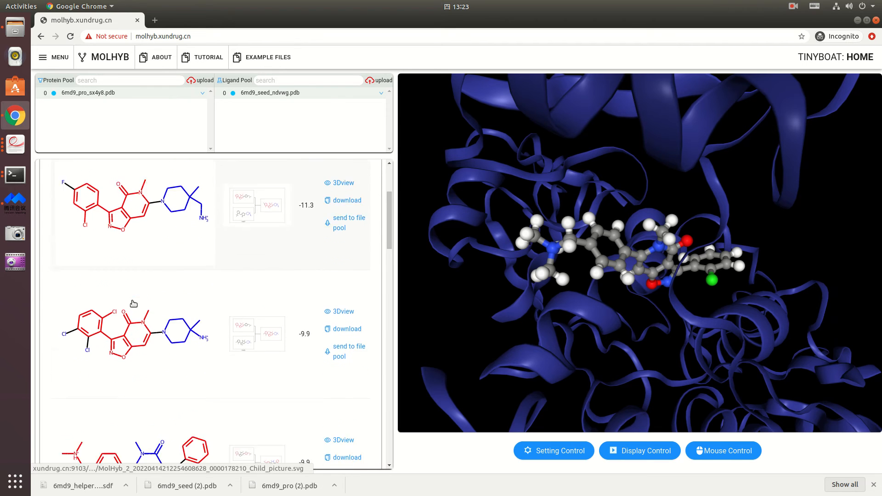
scroll(133, 304, up, 5)
scroll(133, 303, down, 4)
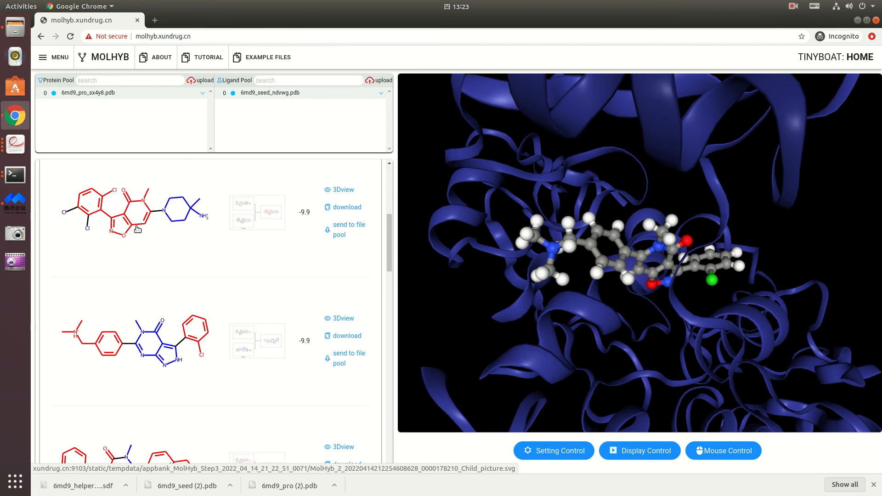
Enlarge the hybridization flowchart of the first result compound to examine its parent molecules, and close it.
scroll(137, 229, up, 2)
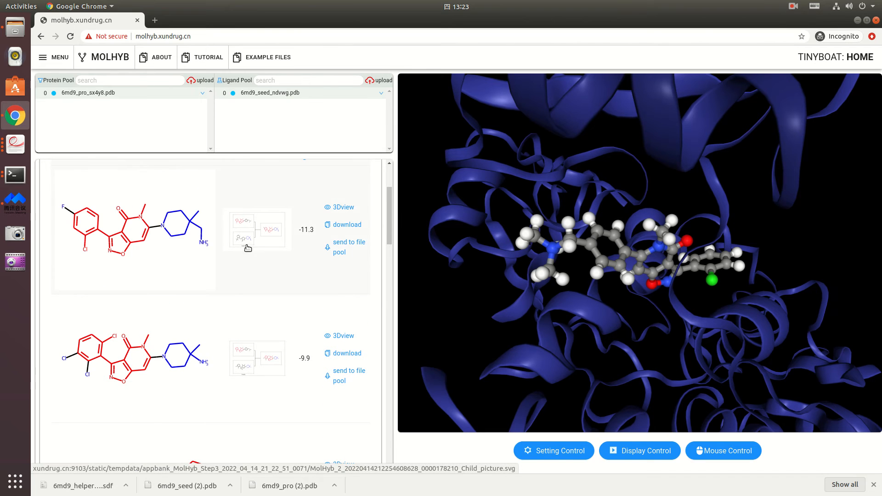
scroll(248, 251, up, 2)
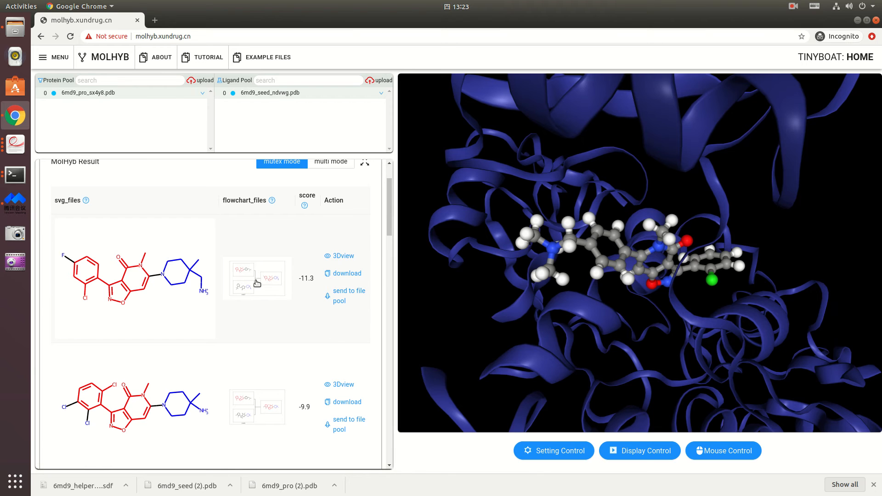
mouse_move(257, 284)
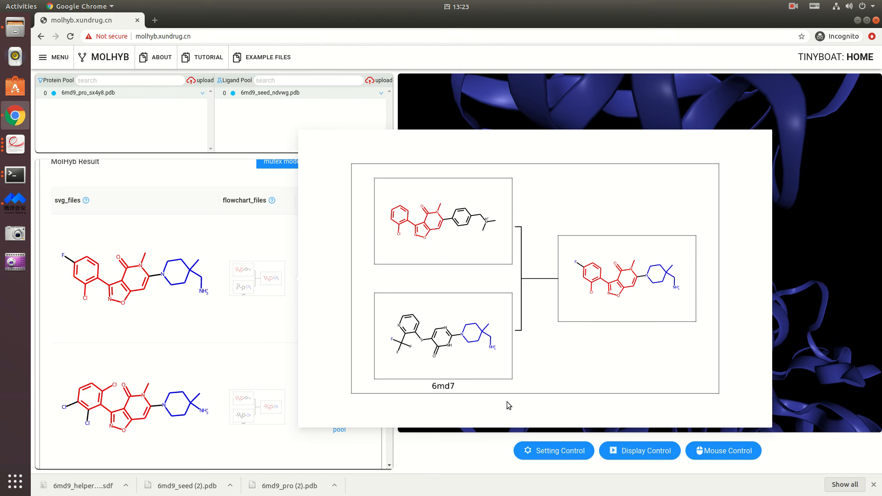
click(195, 178)
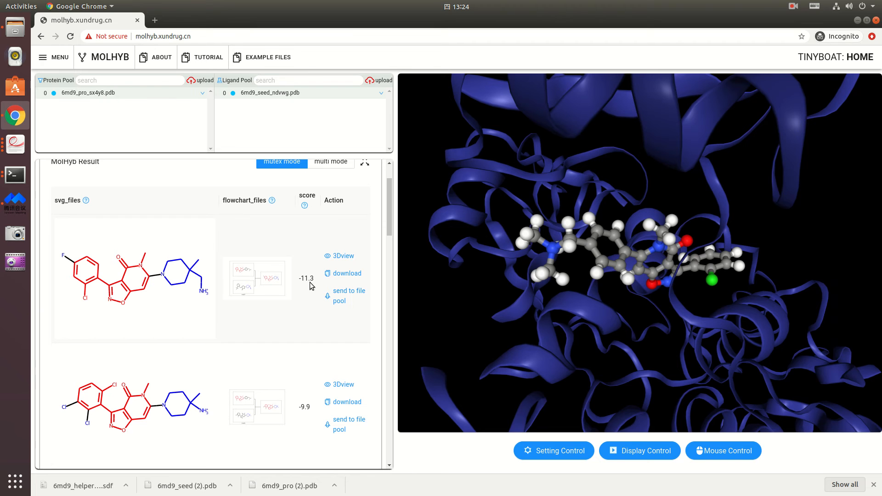
Show the first result compound in the 3D view and compare its binding pose with the seed compound.
scroll(376, 267, up, 2)
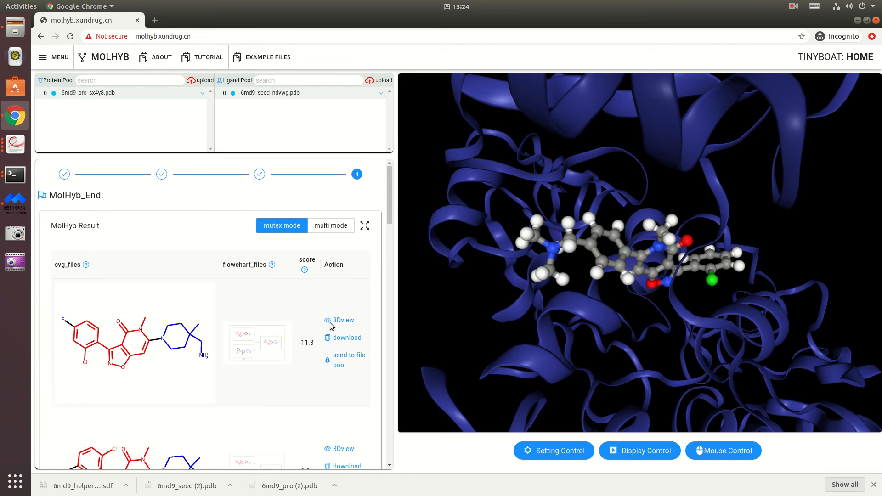
click(330, 322)
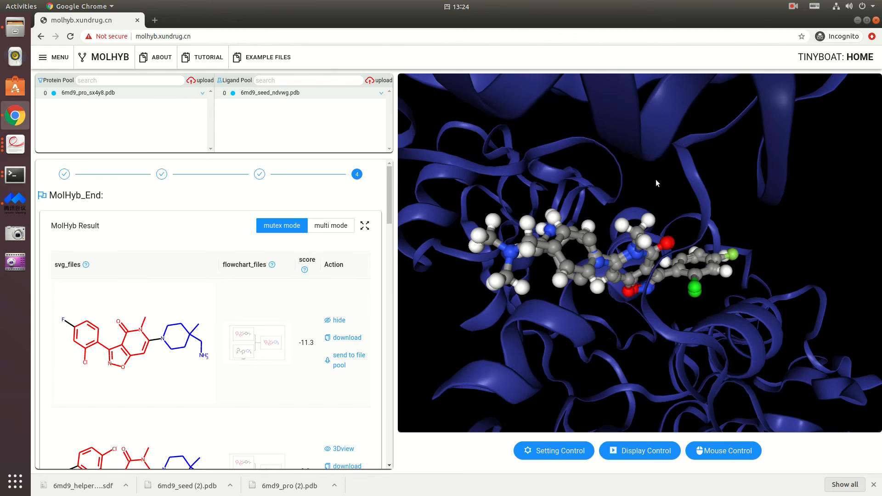
drag(439, 291, 518, 319)
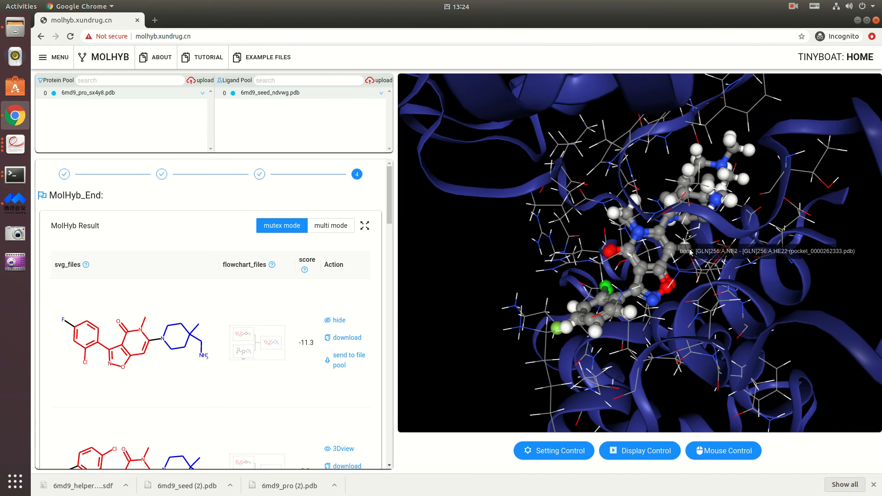
drag(448, 304, 463, 303)
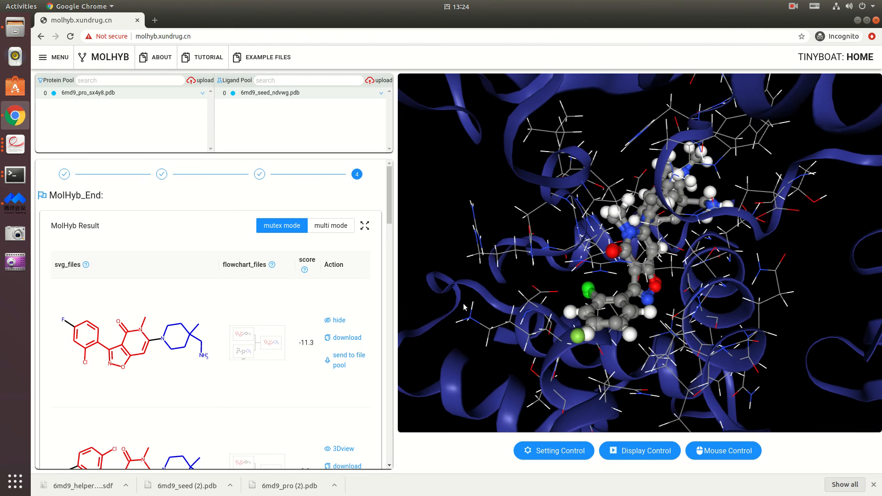
Hide the 6md9_seed ligand and examine the first result compound alone in the protein pocket.
click(233, 93)
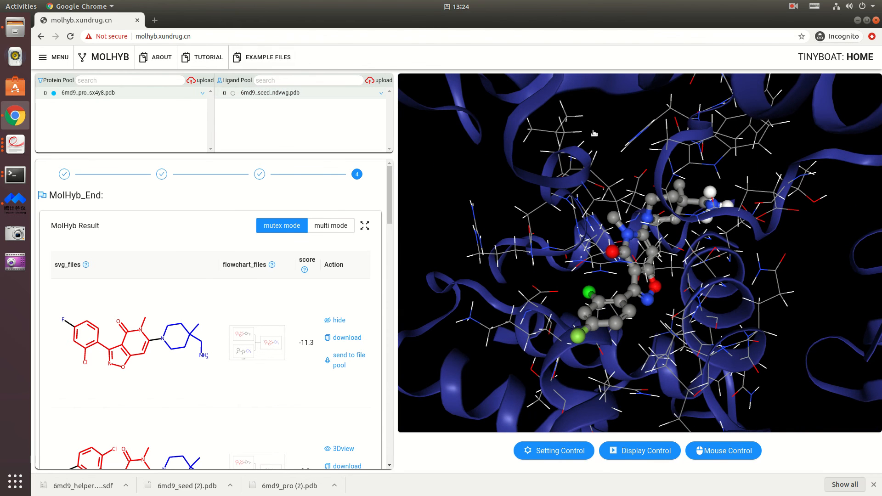
drag(680, 235, 737, 244)
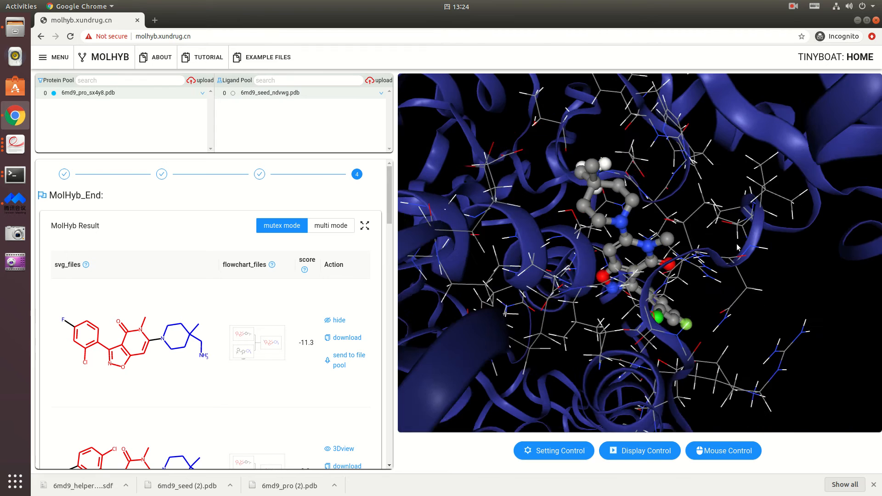
drag(806, 303, 760, 305)
Show the second and third result compounds in turn in the 3D view and examine the third one's binding pose.
scroll(309, 368, down, 4)
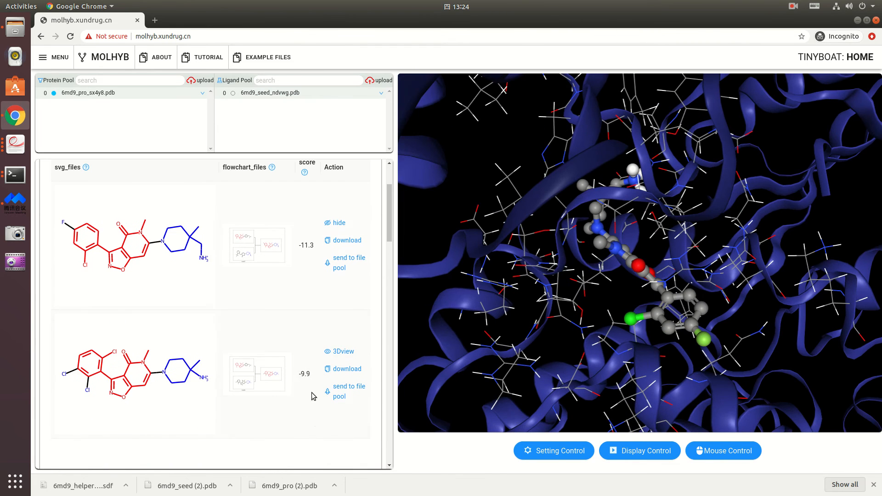
click(330, 352)
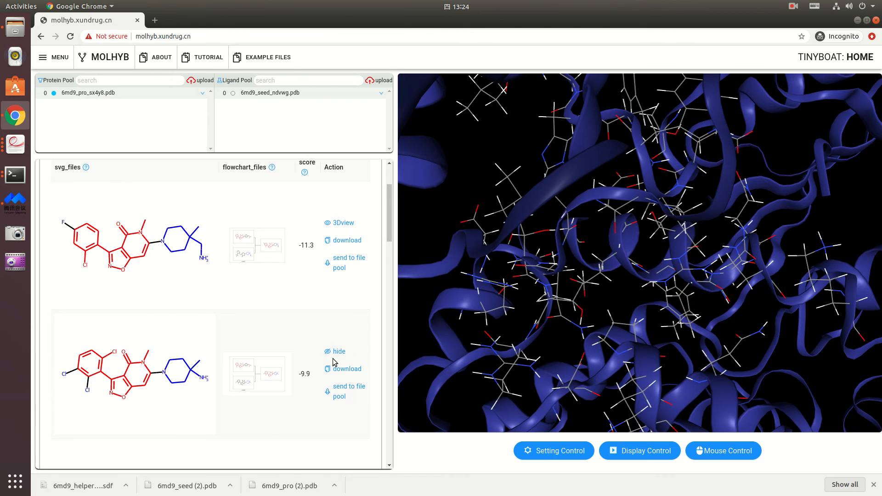
scroll(335, 363, down, 8)
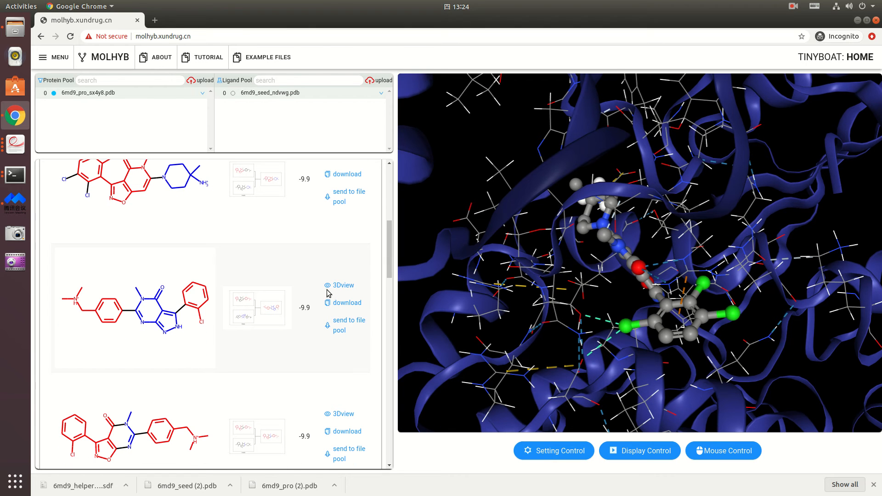
click(329, 287)
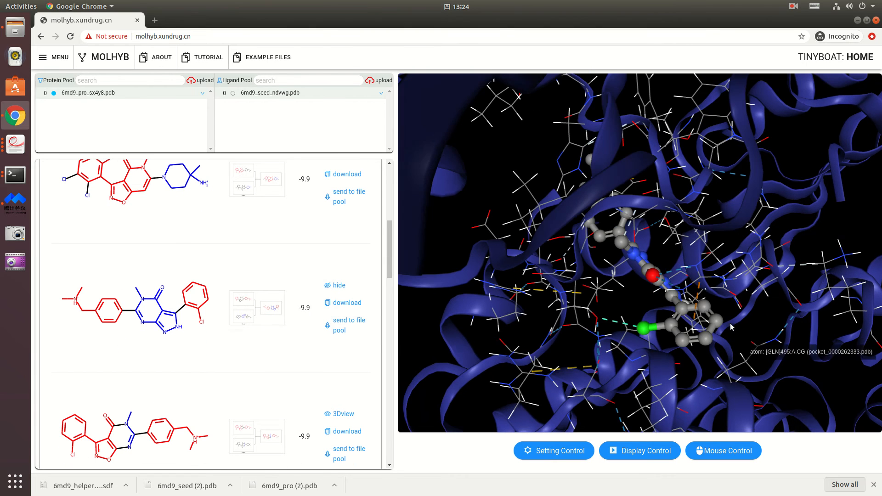
drag(510, 151, 504, 182)
scroll(508, 179, down, 8)
scroll(505, 182, up, 7)
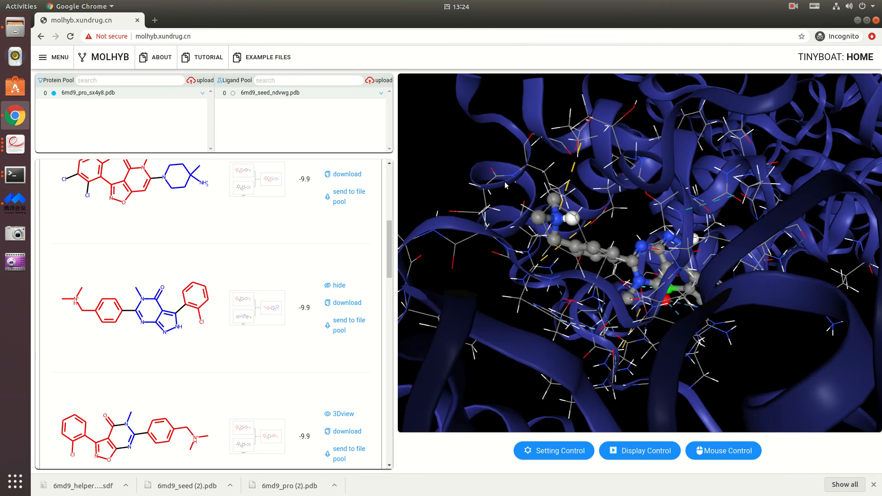
Download the structure file of the third result compound.
scroll(341, 341, down, 1)
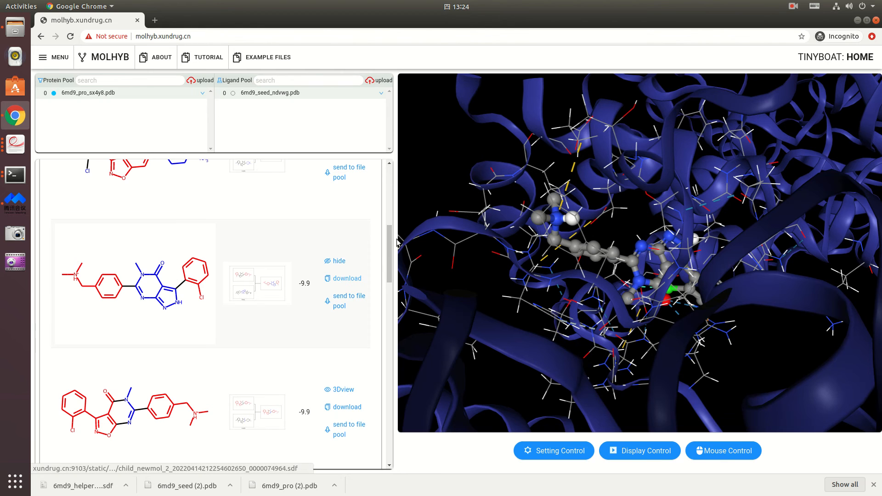
click(351, 279)
click(533, 107)
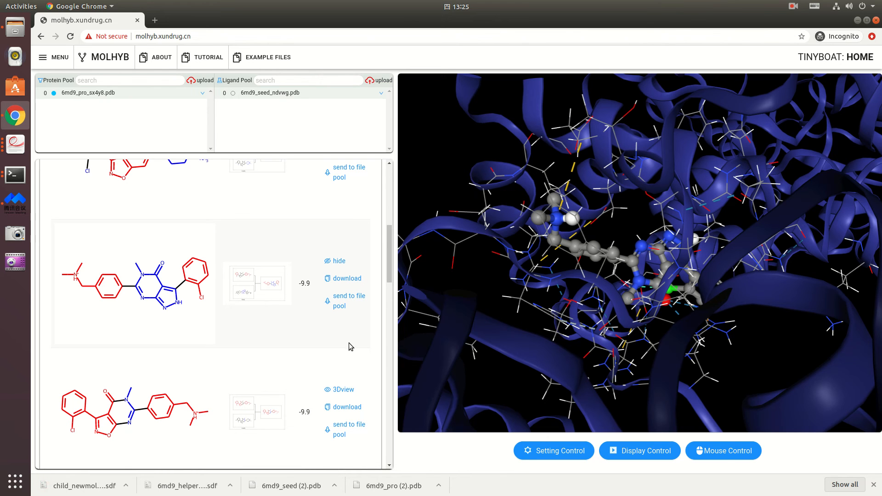
Send the second result compound to the ligand file pool.
scroll(349, 348, up, 2)
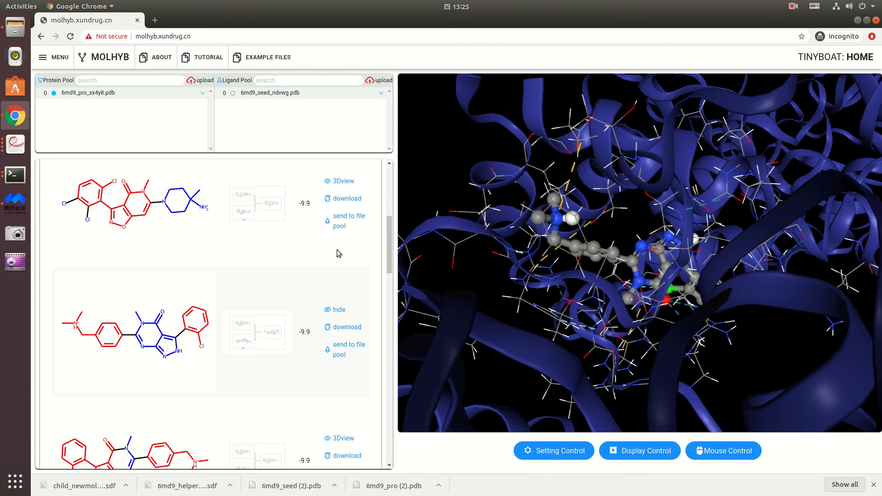
click(343, 219)
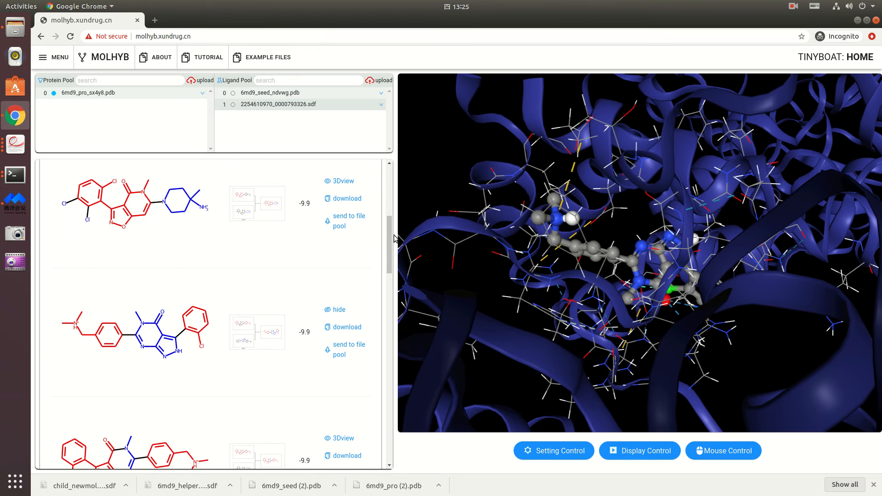
scroll(325, 168, up, 8)
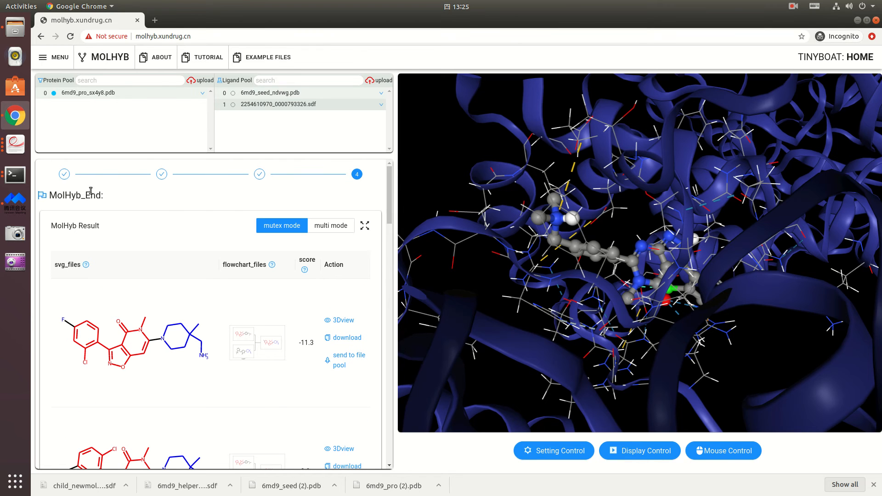
click(235, 109)
Download the compressed sdf archive containing all the hybridization results.
scroll(294, 376, down, 8)
scroll(291, 375, down, 4)
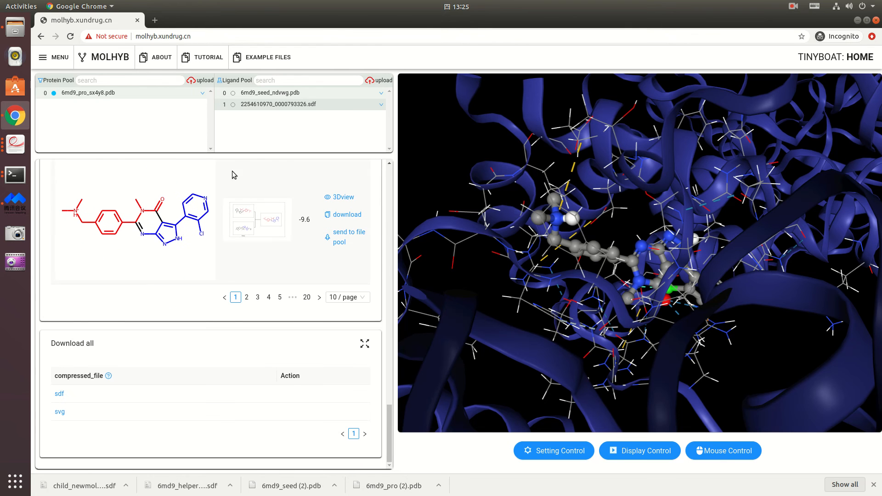
click(60, 394)
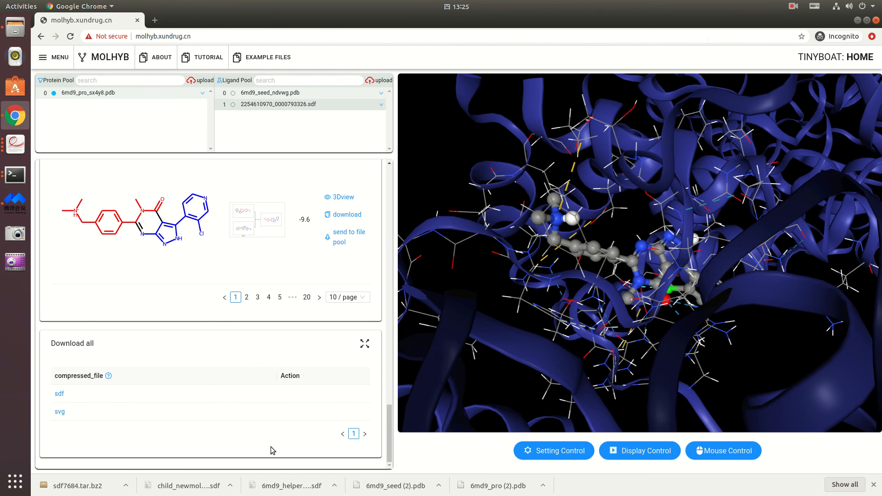
Return to step 2 of the job, abandoning the current operation.
scroll(271, 450, up, 2)
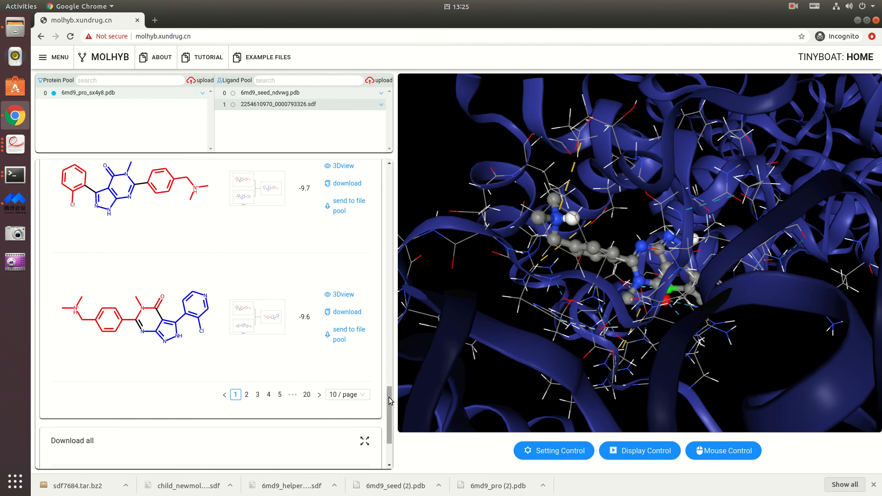
scroll(389, 401, up, 20)
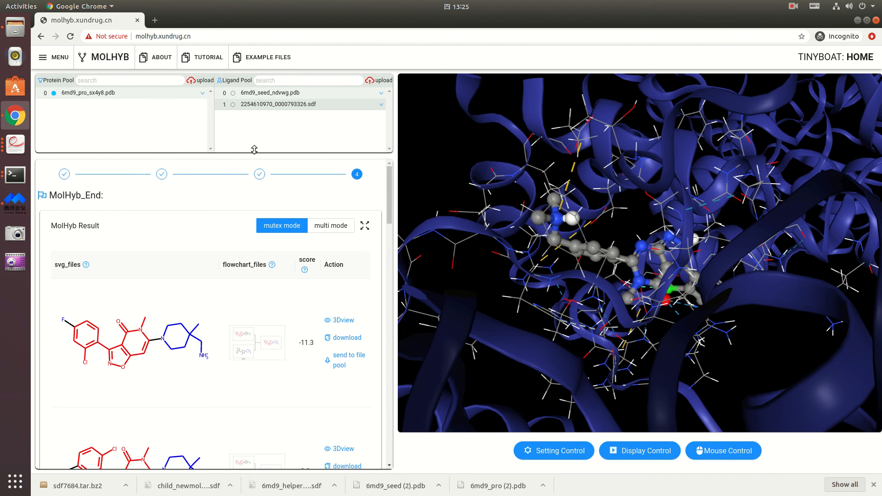
click(165, 174)
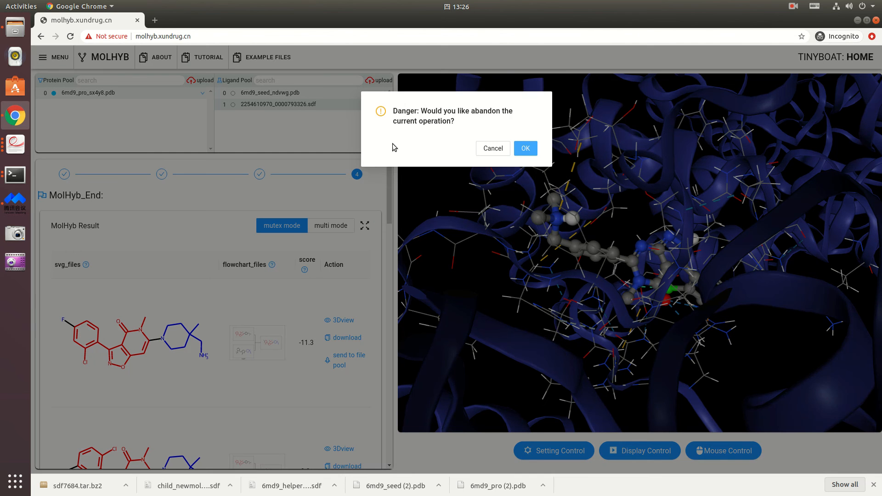
click(526, 149)
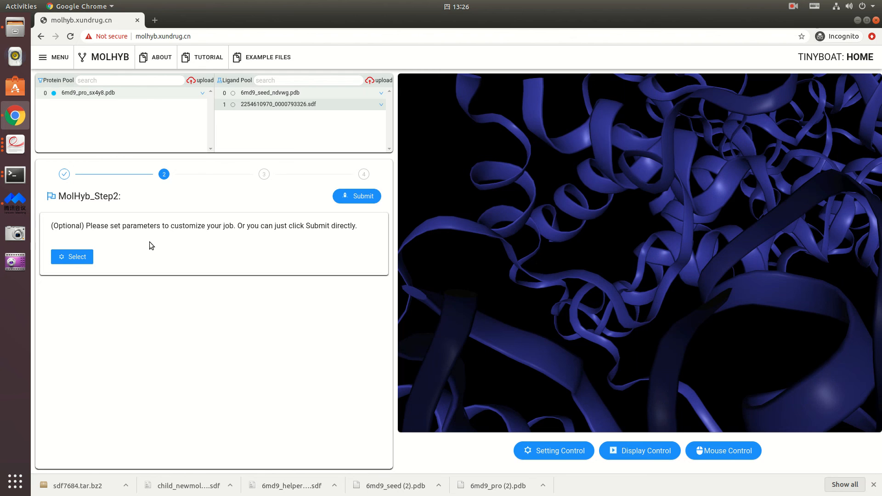
Customize the calculation by adding the Hybridization parameter Hybrid_ring set to False, and view the available New_Ligand_Property parameters.
click(71, 256)
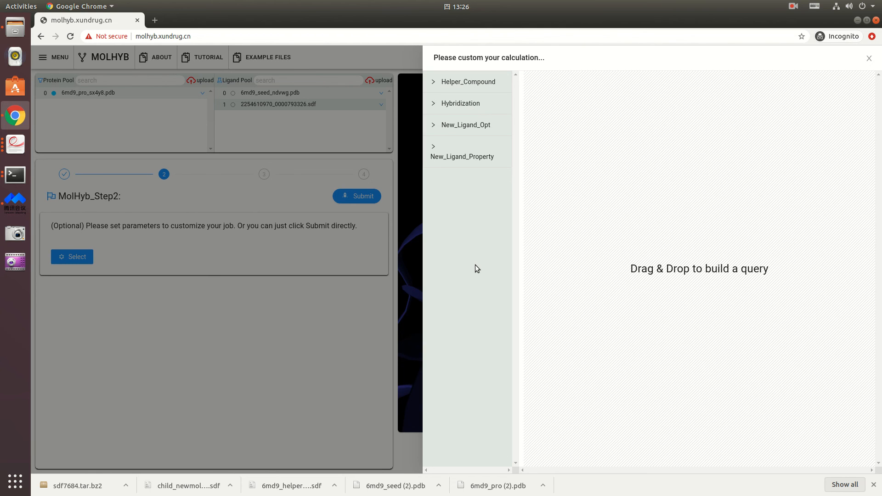
click(432, 105)
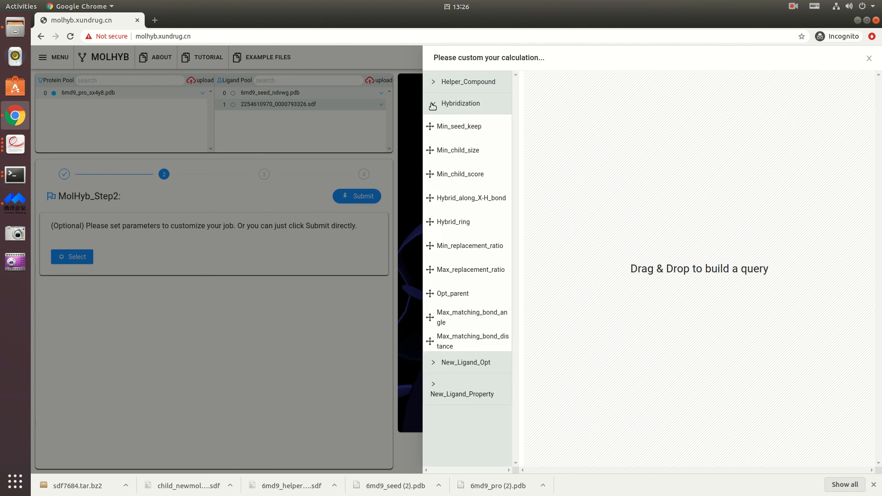
click(462, 225)
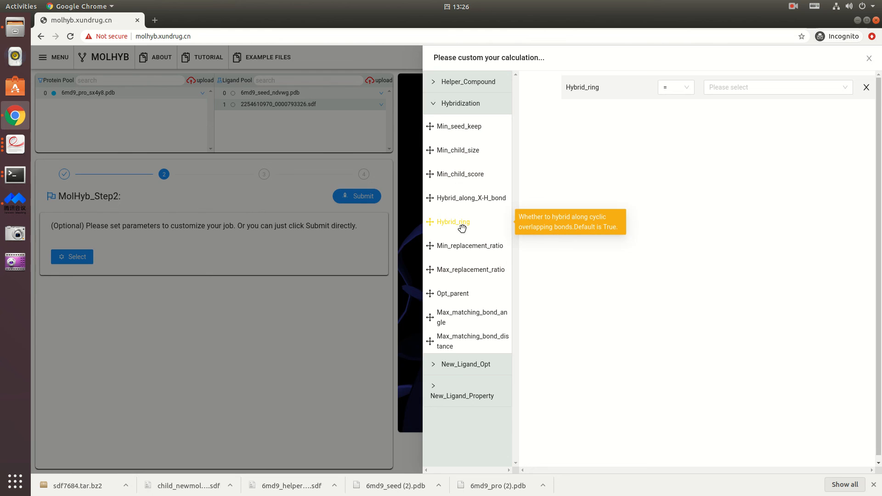
click(757, 93)
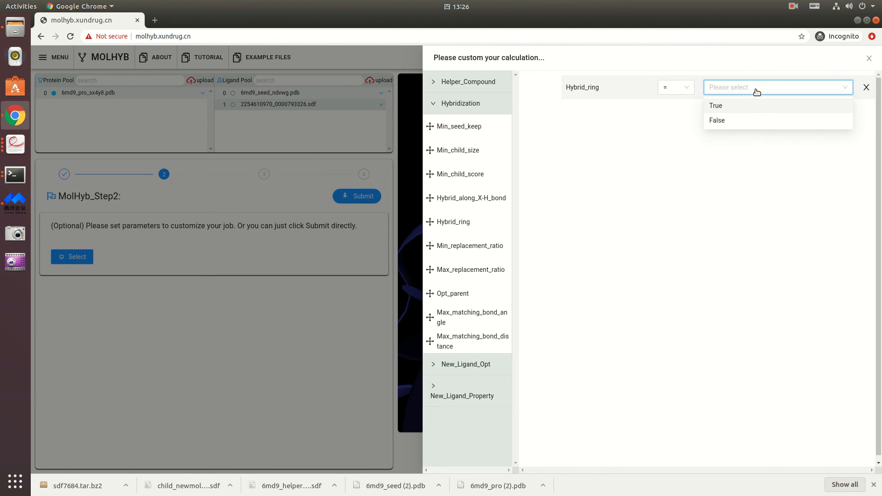
click(755, 126)
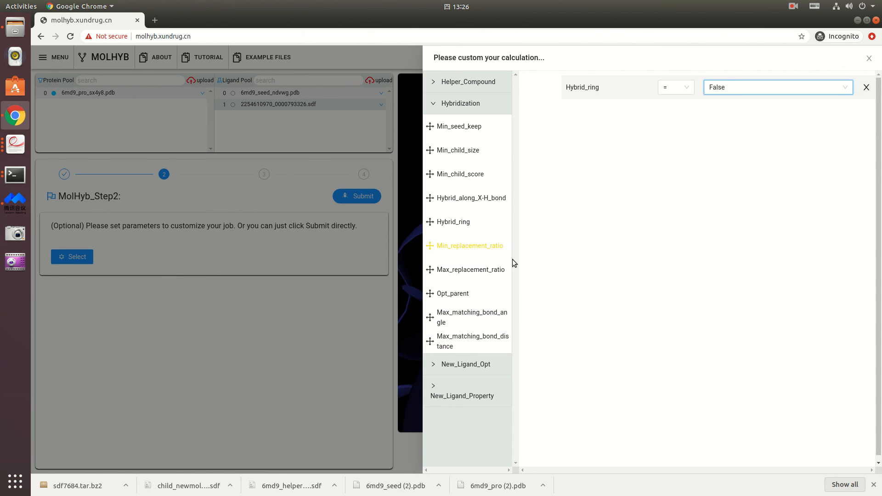
click(442, 107)
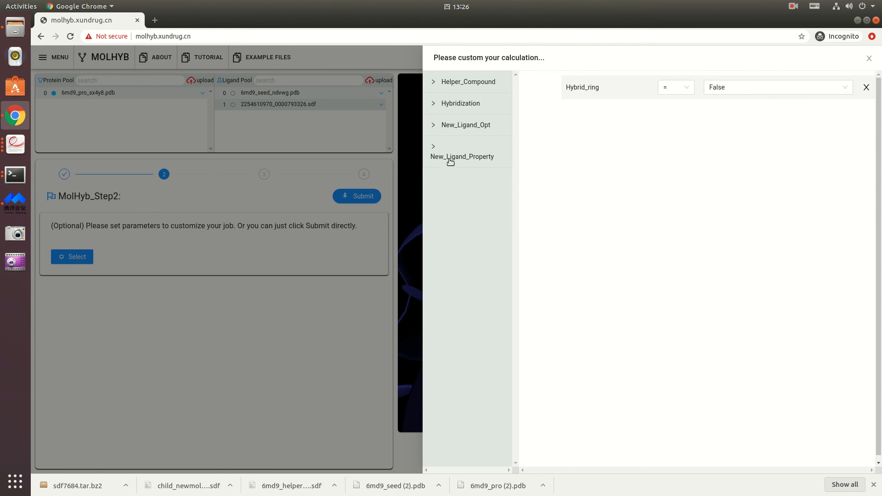
click(433, 146)
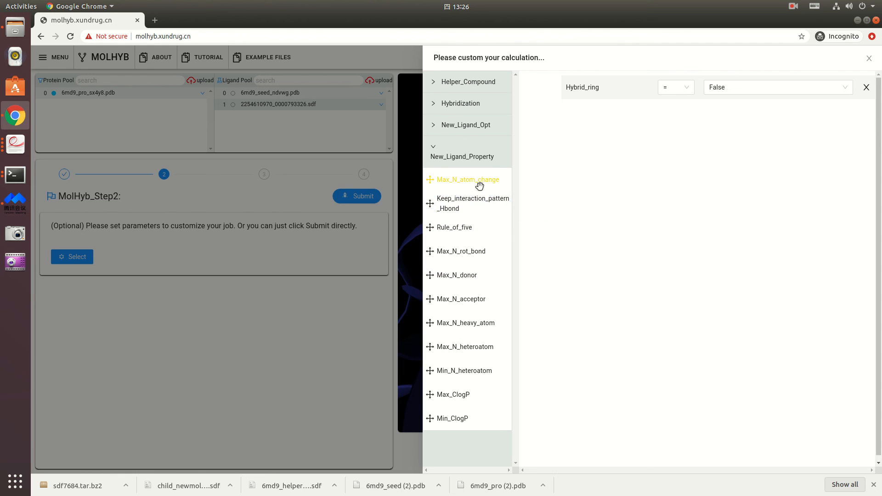
click(289, 393)
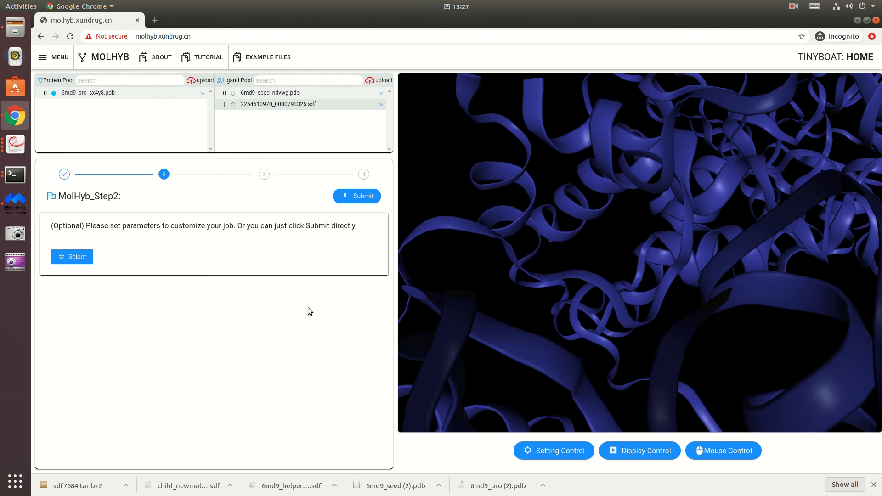
Return to step 1 of the job, abandoning the current operation.
click(64, 175)
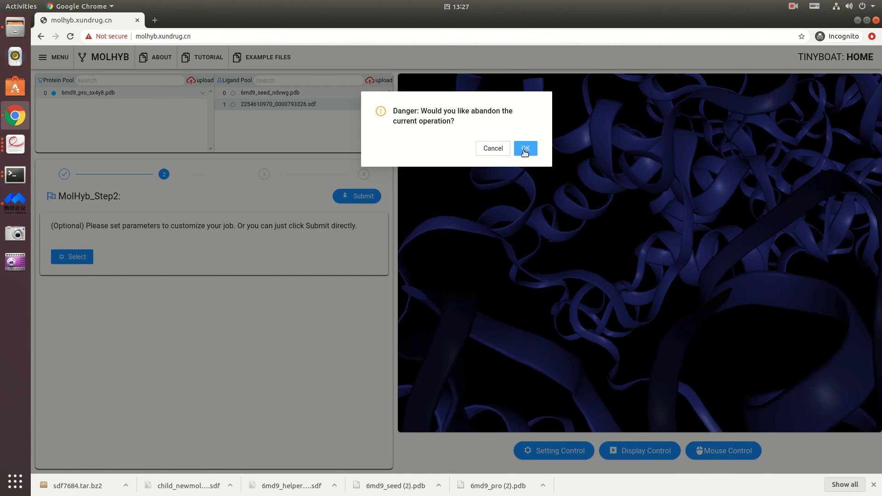
click(525, 149)
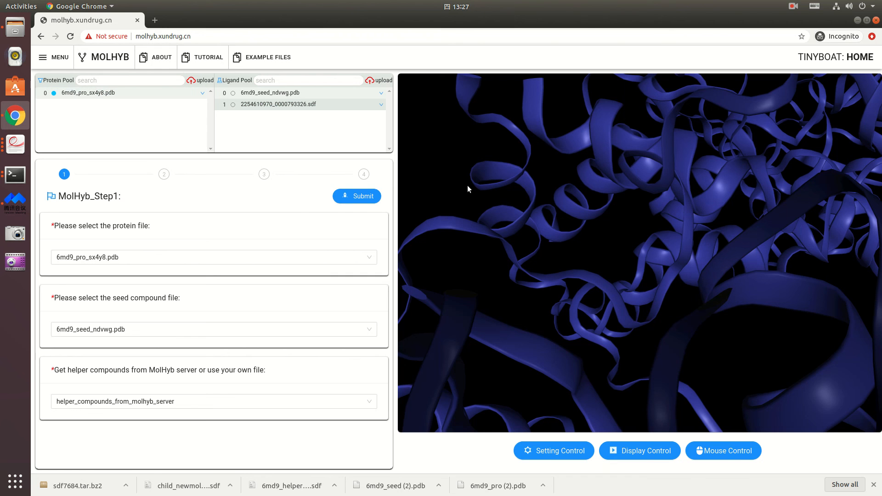
scroll(468, 186, down, 1)
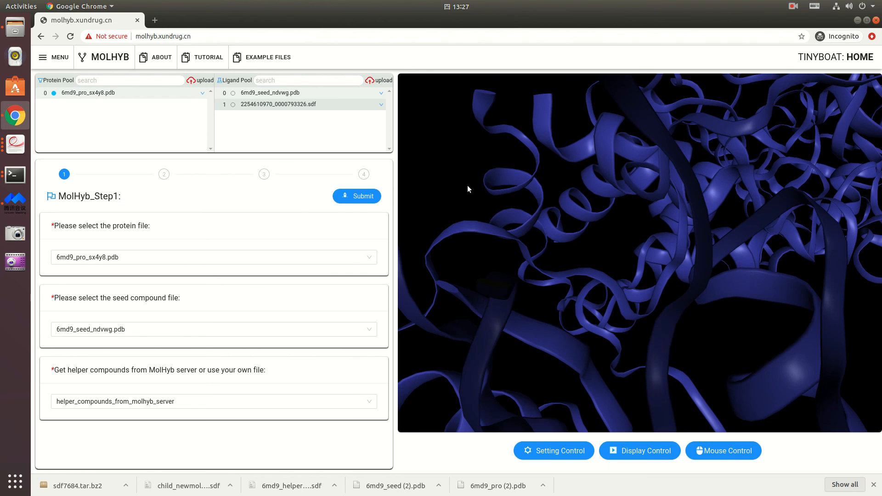
Upload 6md9_helper_compounds.sdf from the testmolhyb folder to the ligand pool.
click(378, 80)
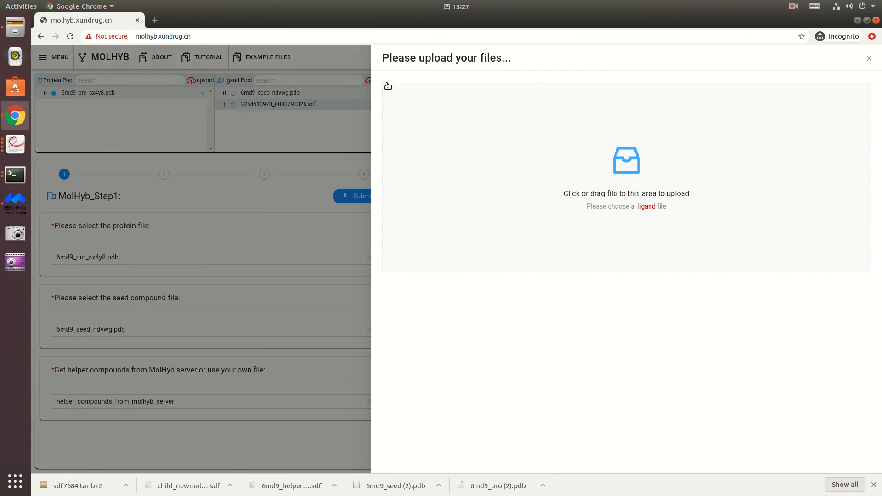
click(650, 209)
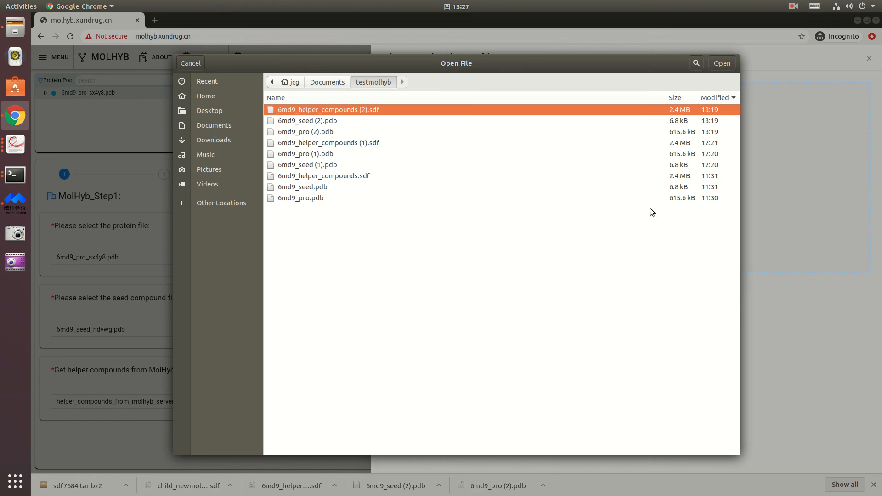
click(331, 177)
double_click(330, 176)
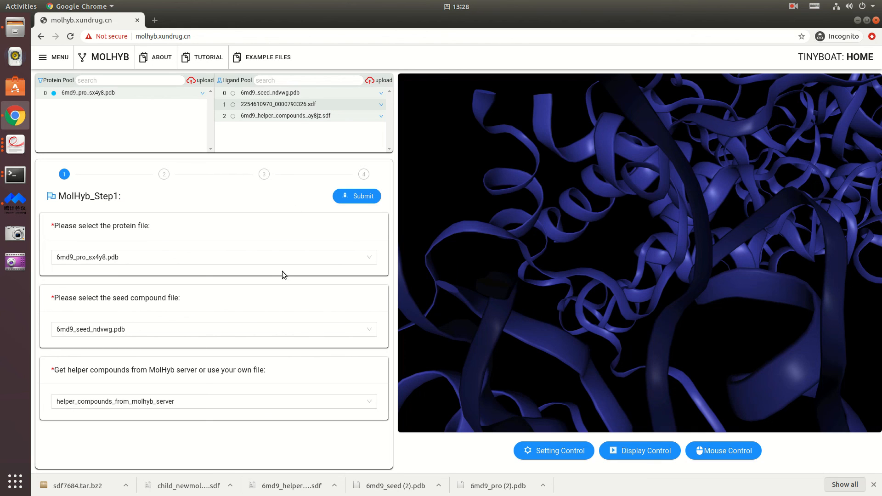
Choose the uploaded 6md9_helper_compounds_ay8jz.sdf as the helper compounds file and submit steps 1 and 2 to run the job.
click(285, 402)
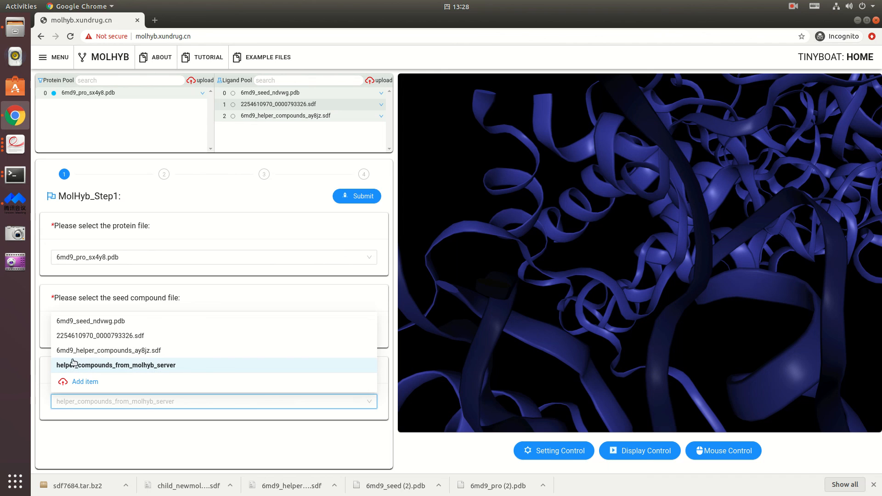
click(99, 351)
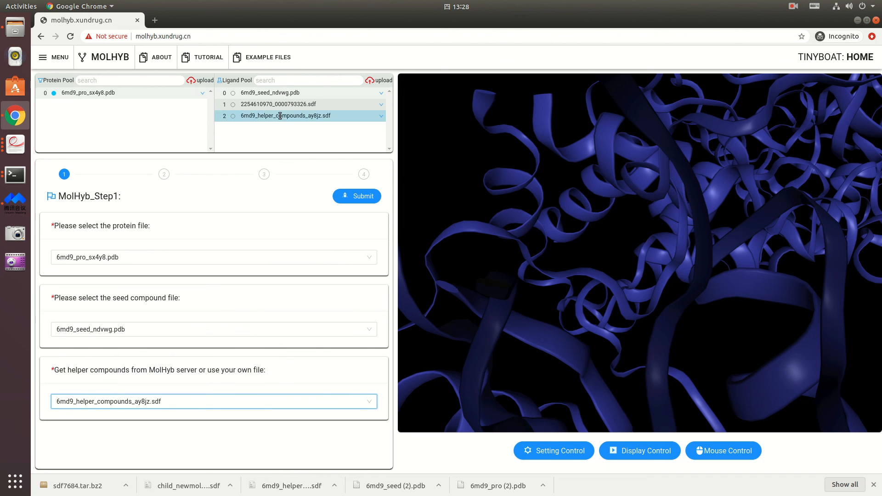
click(373, 196)
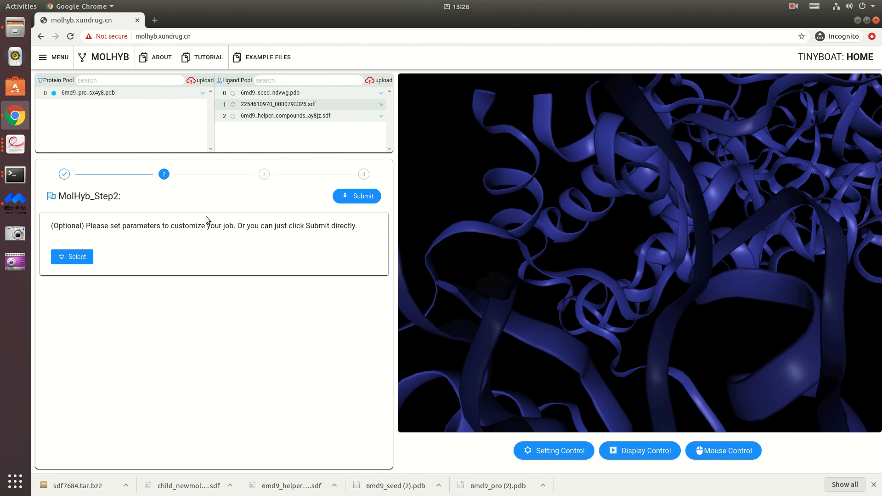
click(360, 198)
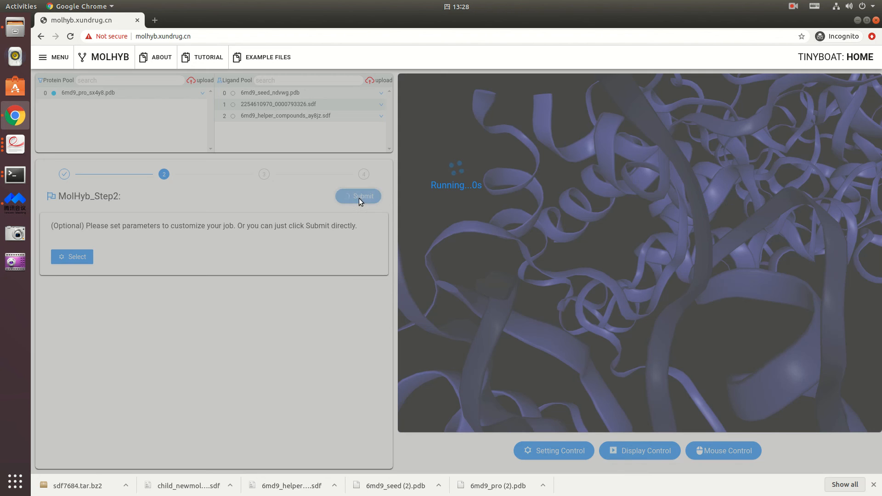